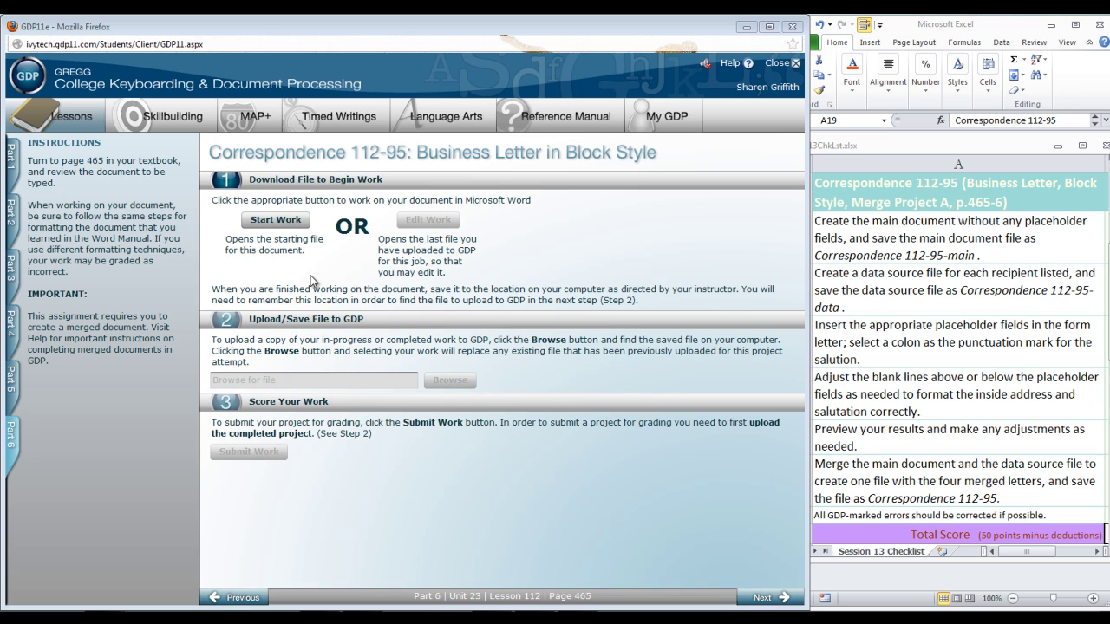
Step: Download the Correspondence 112-95 starting file and open it in Word
{"action": "left_click", "coordinate": [278, 221]}
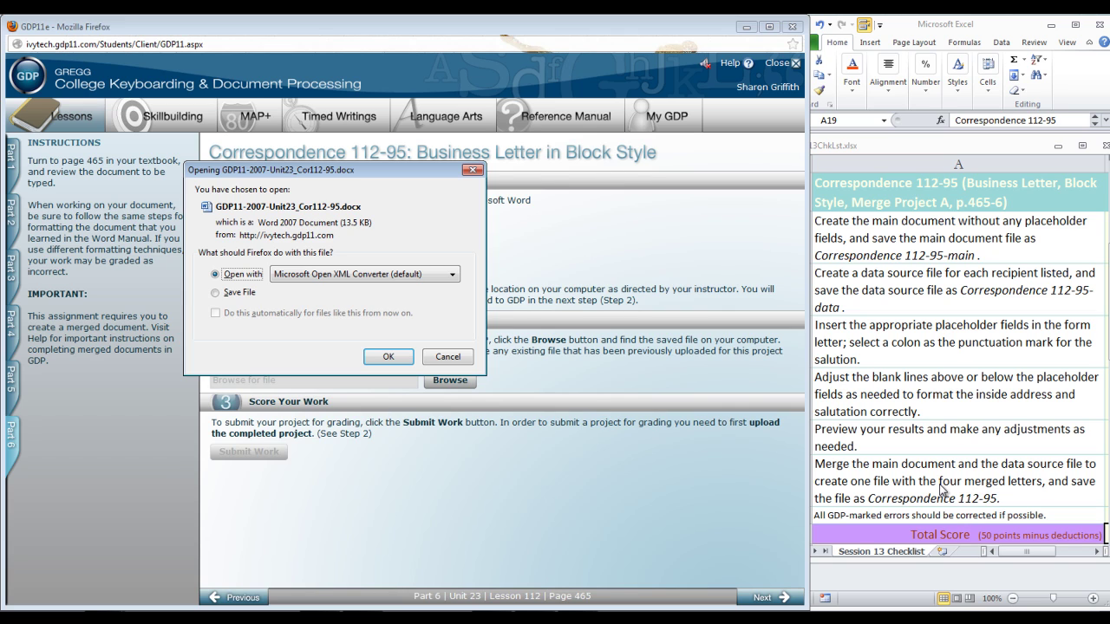
{"action": "left_click", "coordinate": [388, 357]}
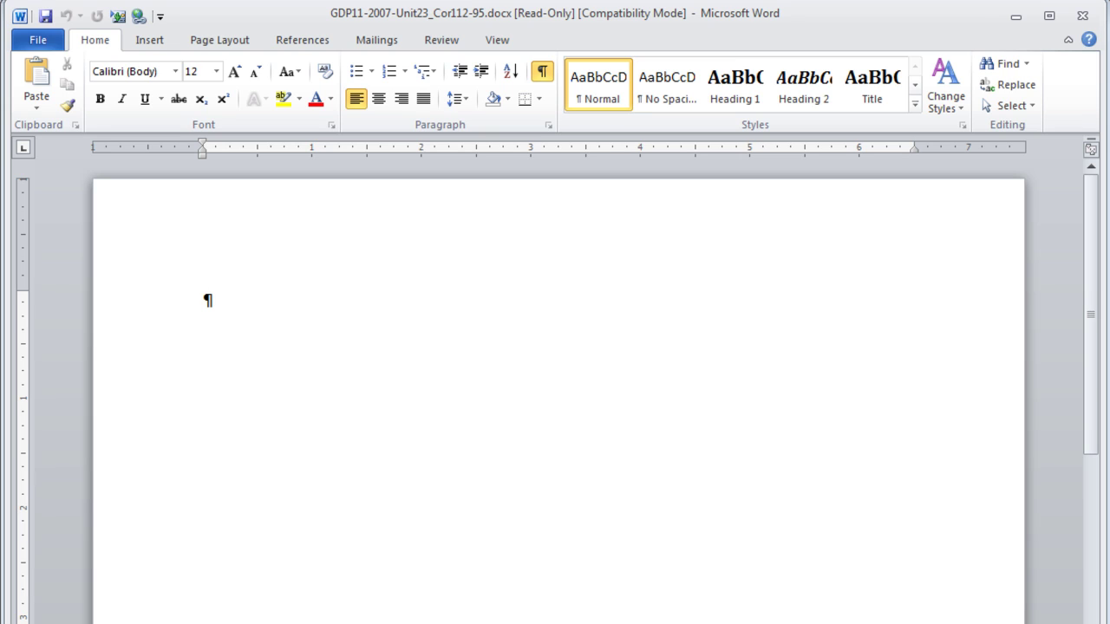
Step: Enter the date February 14, 2013 with blank lines above and below it
{"action": "key", "text": "Return"}
{"action": "key", "text": "Return"}
{"action": "key", "text": "Return"}
{"action": "key", "text": "Return"}
{"action": "key", "text": "Return"}
{"action": "type", "text": "Fe"}
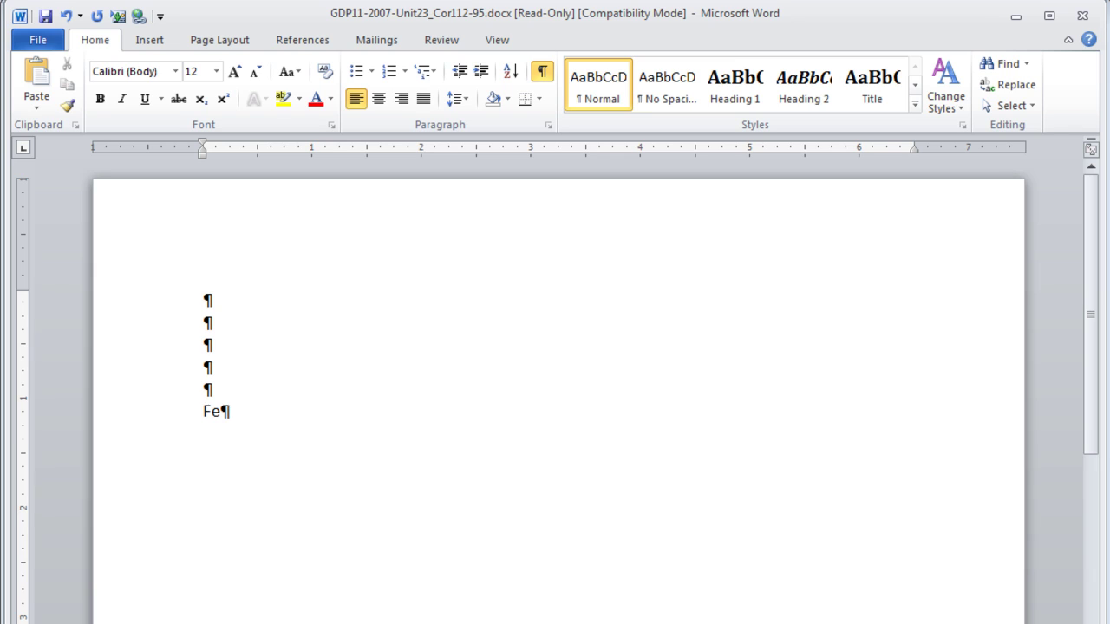
{"action": "type", "text": "bruary 14, 2013"}
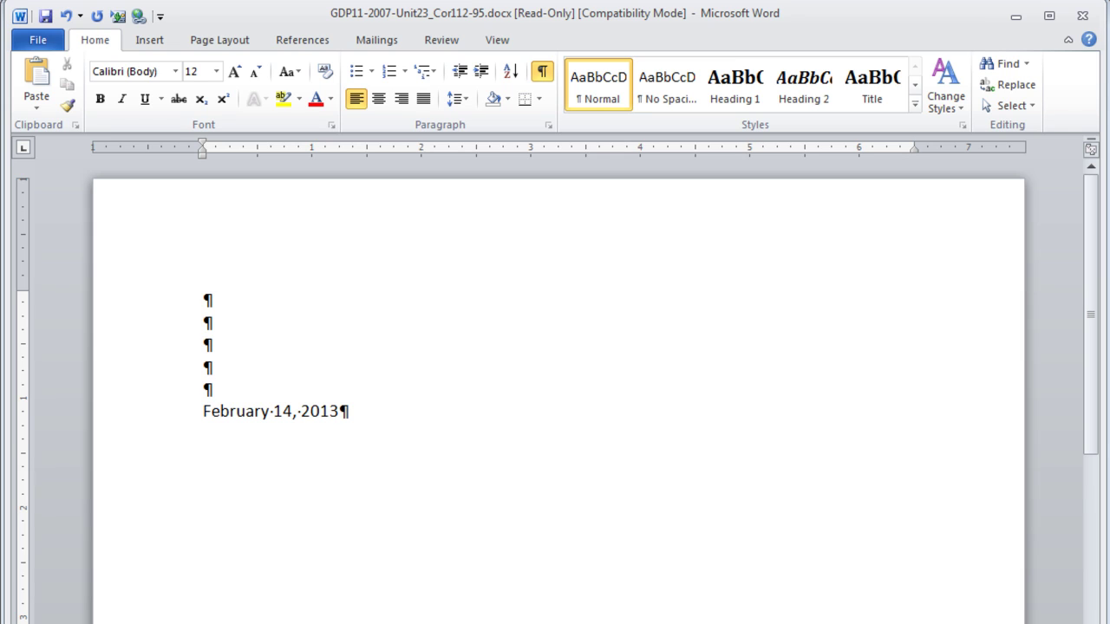
{"action": "key", "text": "Return"}
{"action": "key", "text": "Return"}
{"action": "key", "text": "Return"}
{"action": "key", "text": "Return"}
{"action": "key", "text": "Return"}
{"action": "key", "text": "Return"}
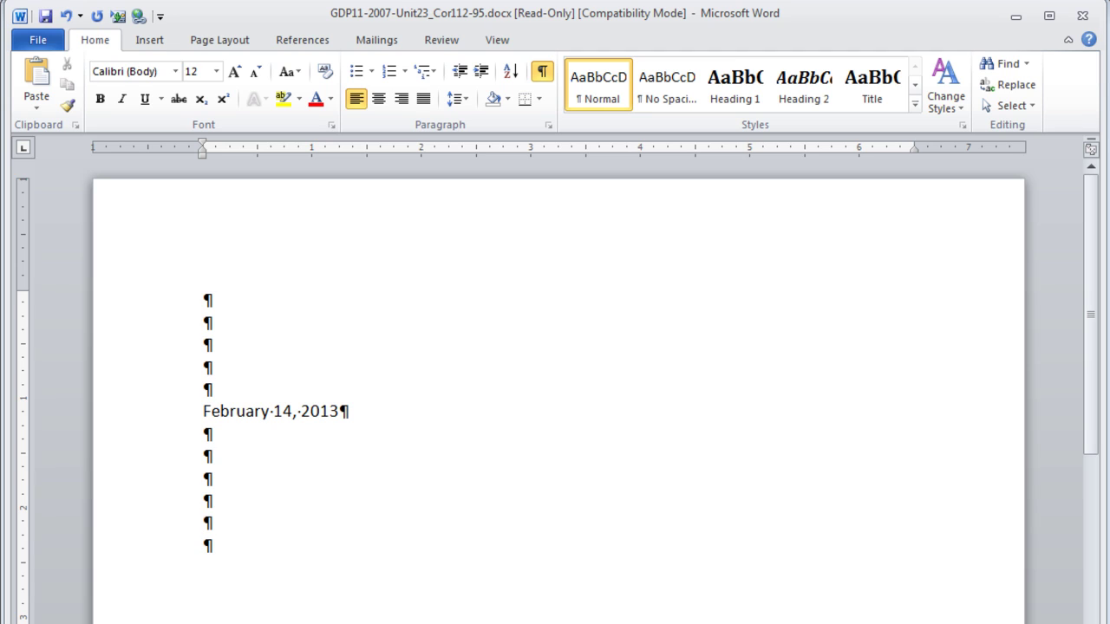
{"action": "key", "text": "Return"}
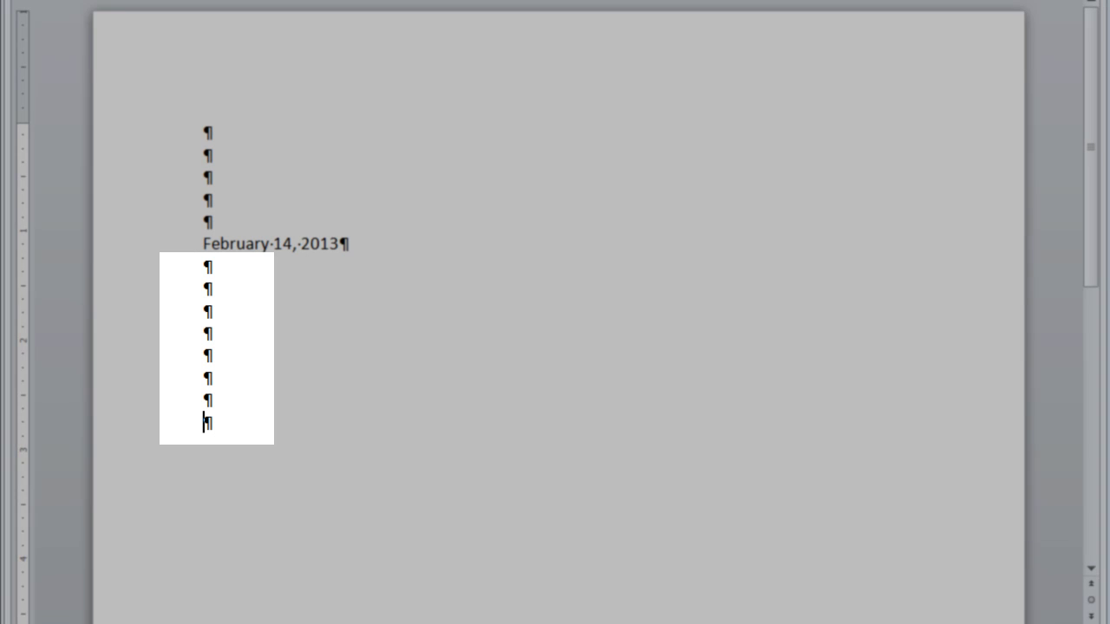
Step: Type the Lakeshore Terrace welcome, commitment and contact paragraphs, including the contact e-mail address
{"action": "type", "text": "Welcome"}
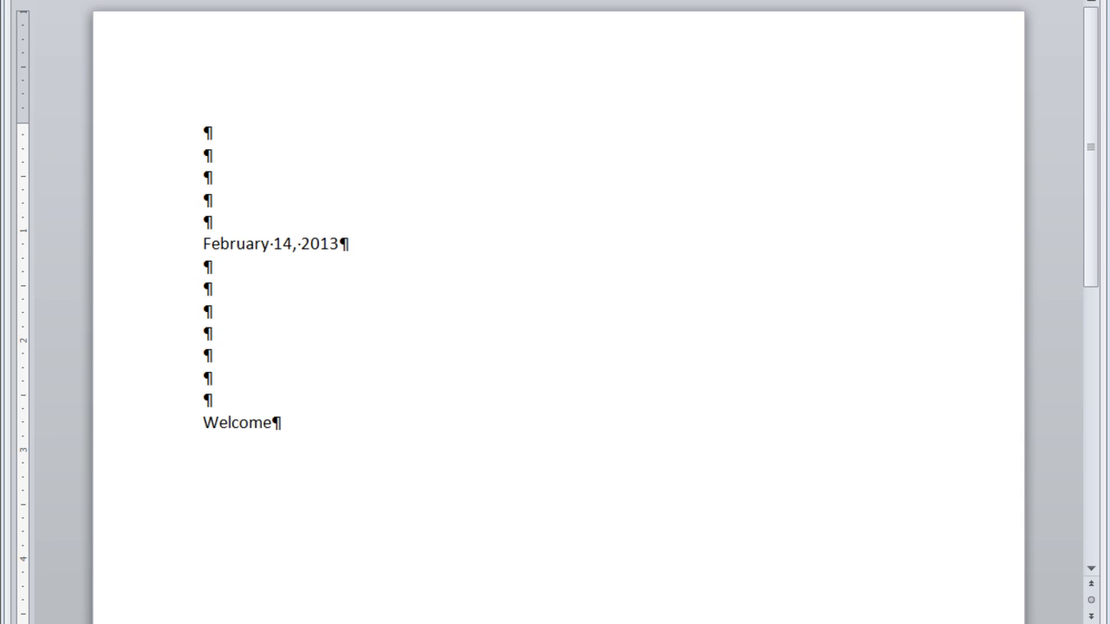
{"action": "type", "text": " to Lakeshore Terrace"}
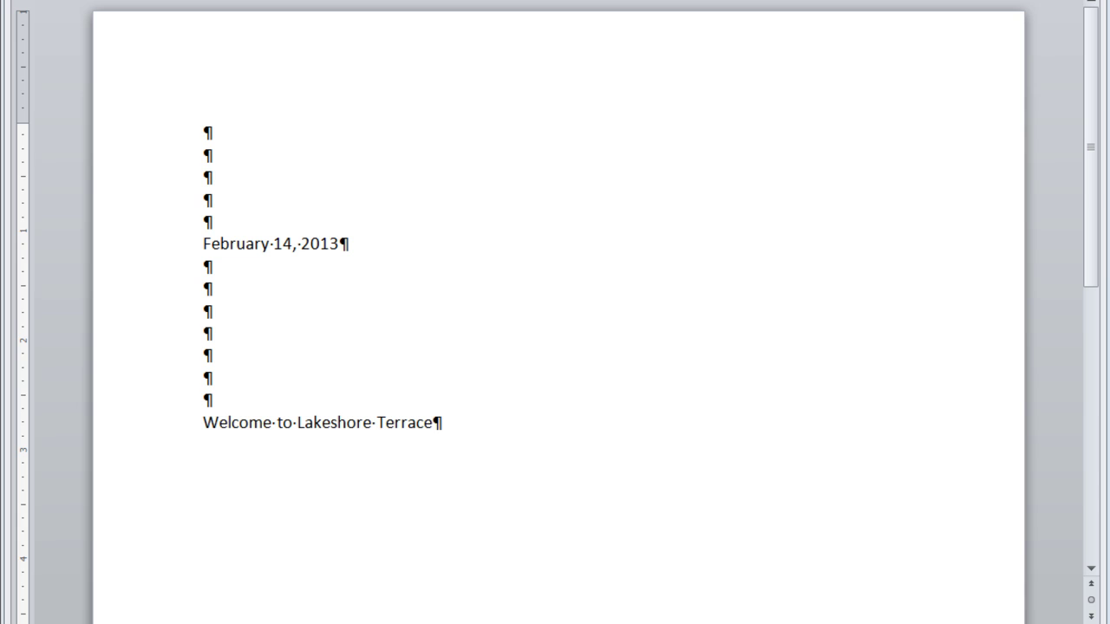
{"action": "key", "text": "ctrl+v"}
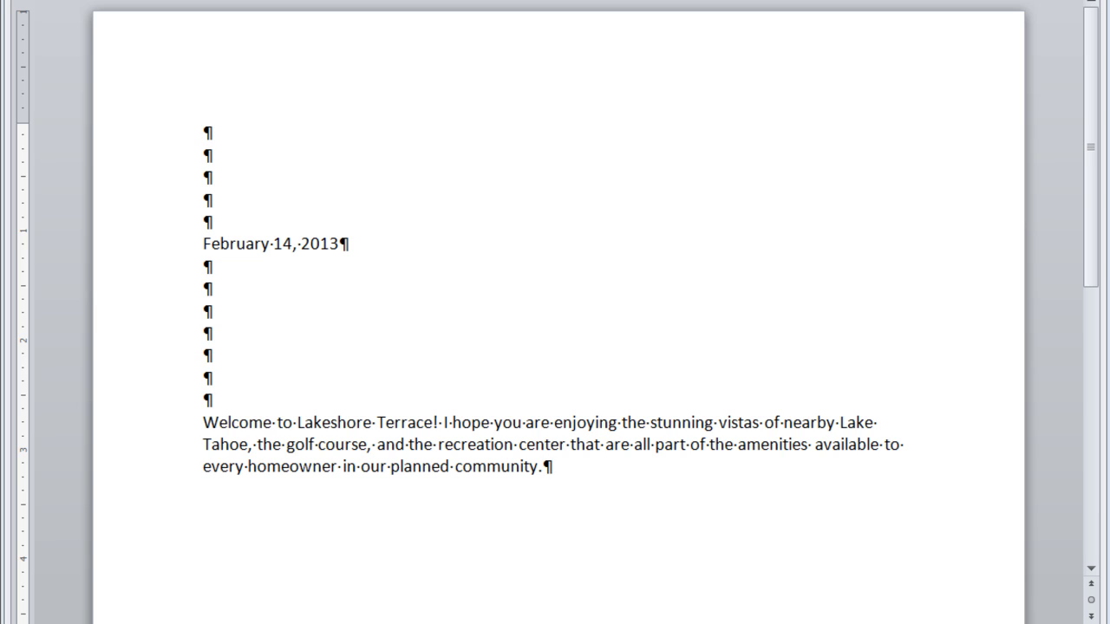
{"action": "key", "text": "Return"}
{"action": "key", "text": "Return"}
{"action": "type", "text": "Be assured that the Lakeshore Terrace Residential Community Association is committed to maintaining the guidelines set forth by our association so that our residents will continue to enjoy all the amenities of this community for many years to come."}
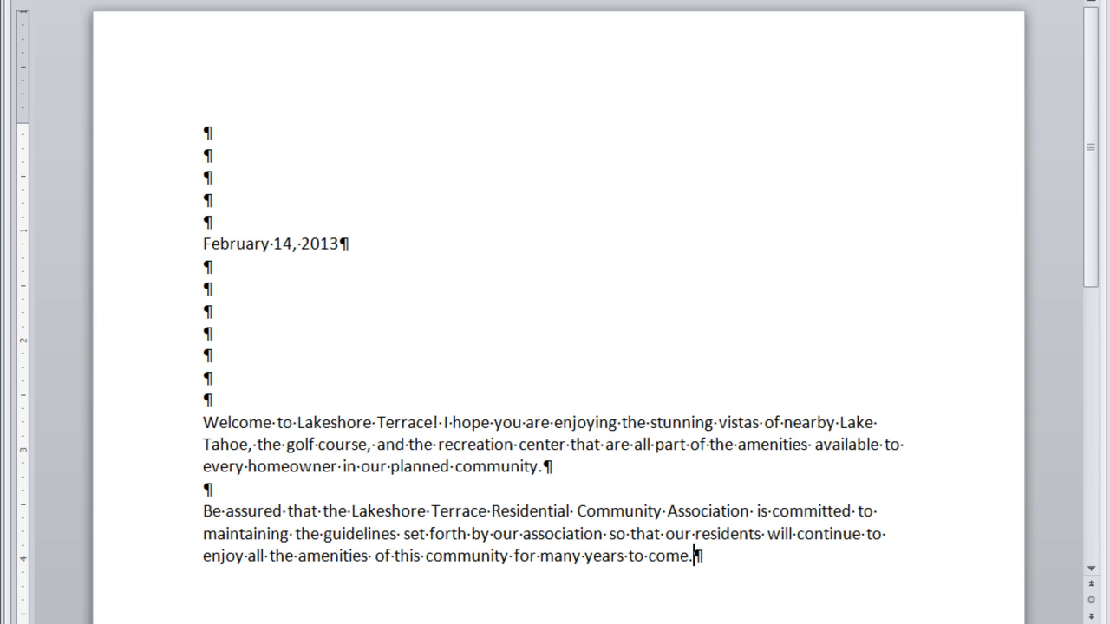
{"action": "key", "text": "Return"}
{"action": "key", "text": "Return"}
{"action": "type", "text": "If you have any questions at all, please feel free to e-mail me at"}
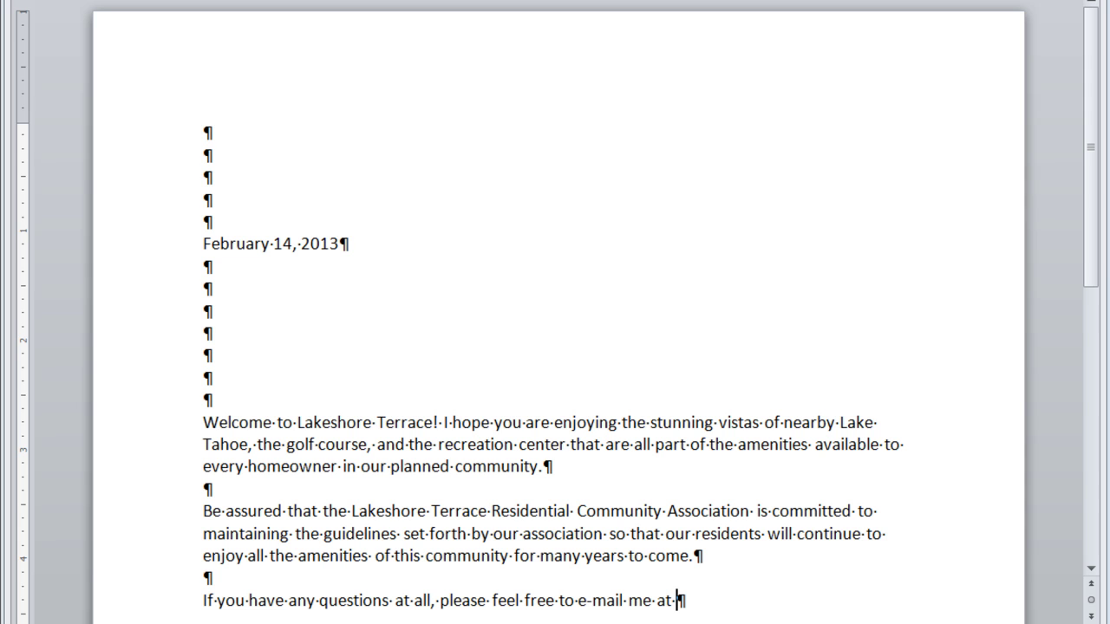
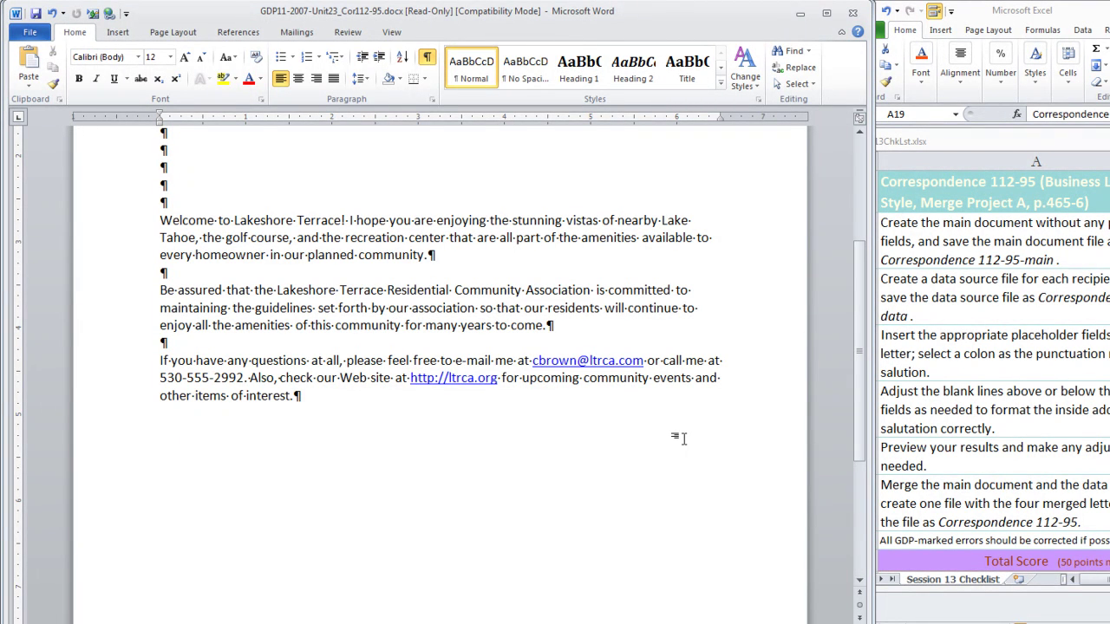
Step: Add the closing line 'Once again, welcome to the neighborhood!' and the close 'Sincerely,'
{"action": "key", "text": "Return"}
{"action": "key", "text": "Return"}
{"action": "type", "text": "Once again, welcome to the neighborhood!"}
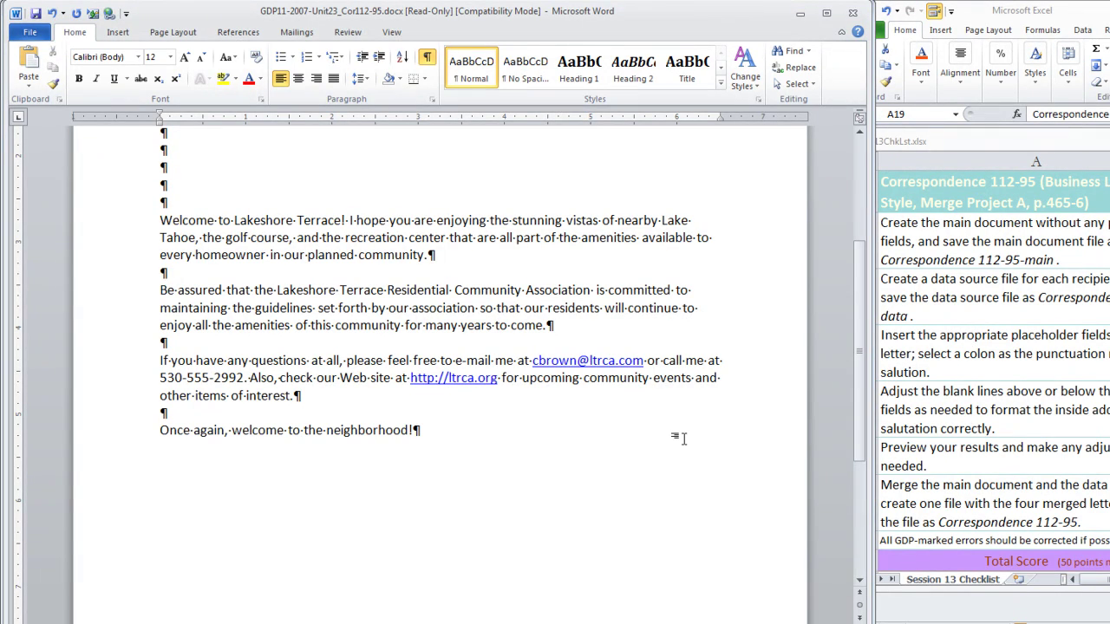
{"action": "key", "text": "Return"}
{"action": "key", "text": "Return"}
{"action": "type", "text": "Sincerely,"}
Step: Add the signer's name, the title Assistant Association Manager, and the reference initials
{"action": "key", "text": "Return"}
{"action": "key", "text": "Return"}
{"action": "key", "text": "Return"}
{"action": "key", "text": "Return"}
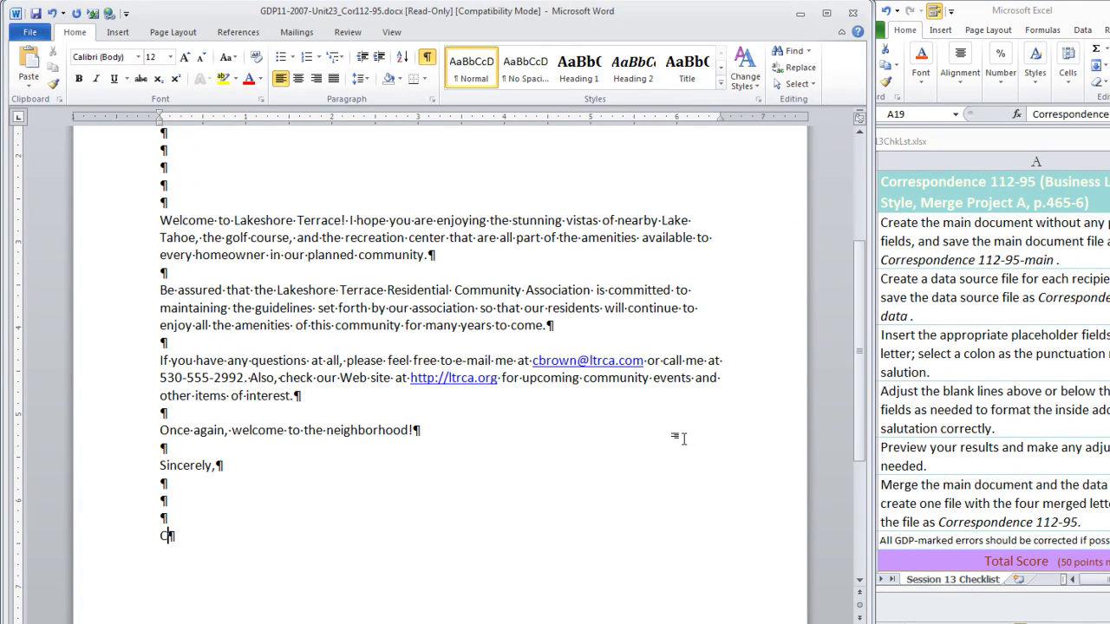
{"action": "key", "text": "Return"}
{"action": "type", "text": "Assi"}
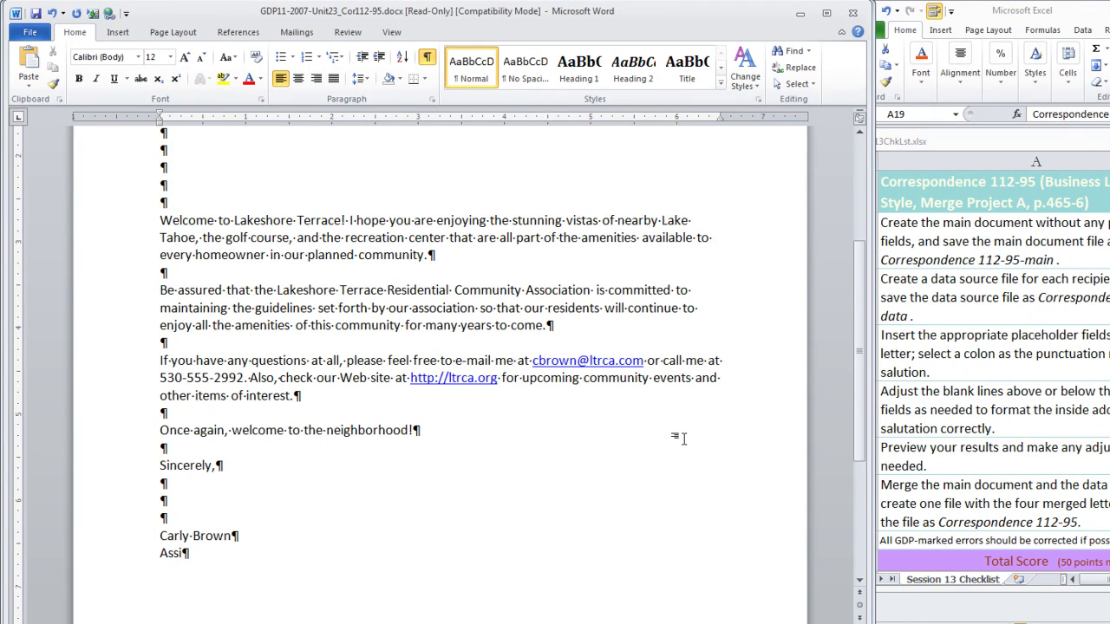
{"action": "type", "text": "stant Associat"}
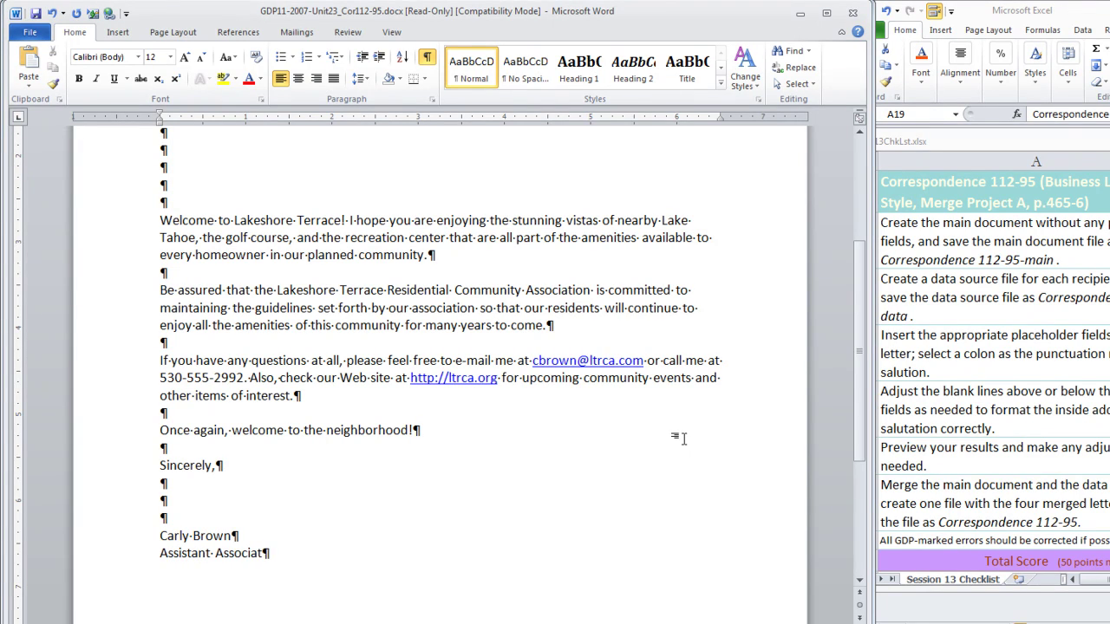
{"action": "type", "text": "ion Manager"}
{"action": "key", "text": "Return"}
{"action": "key", "text": "Return"}
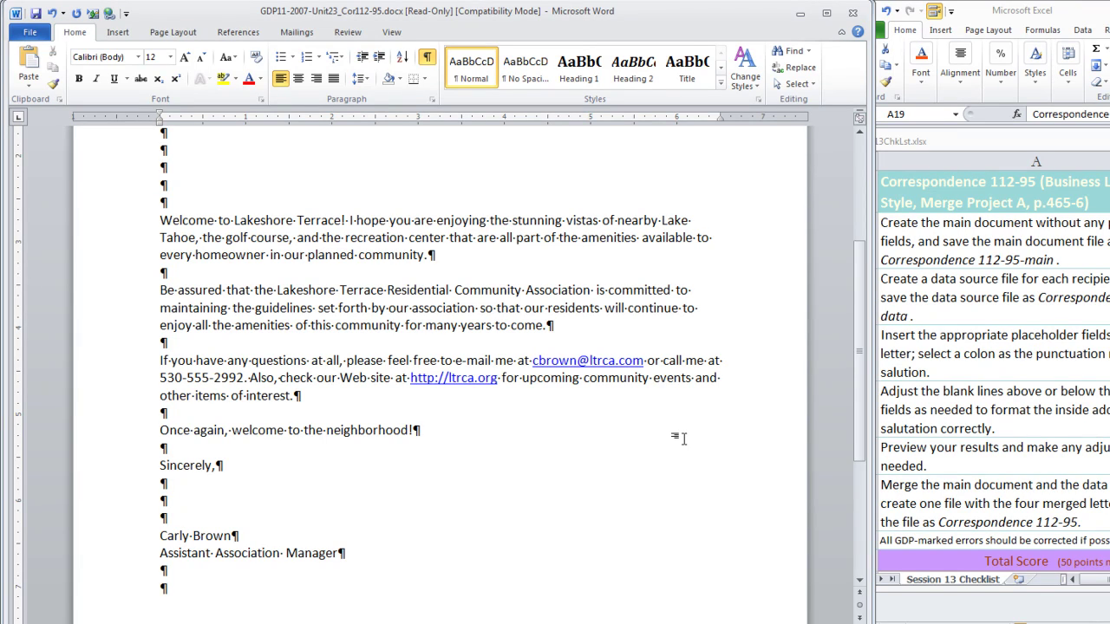
{"action": "type", "text": "sg"}
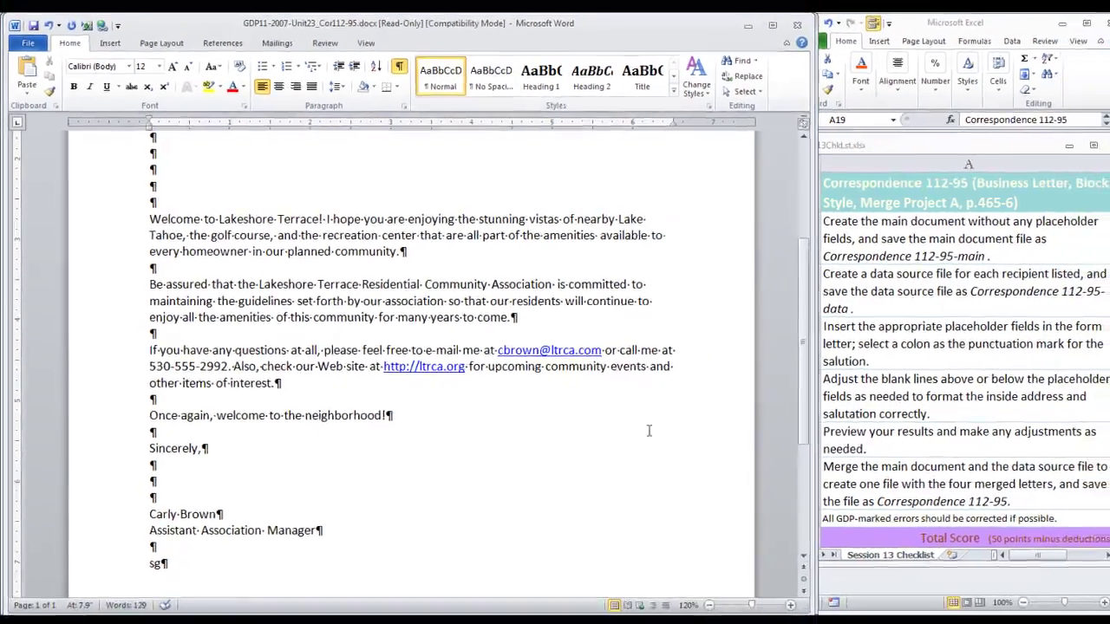
{"action": "scroll", "coordinate": [688, 443], "scroll_direction": "up", "scroll_amount": 4}
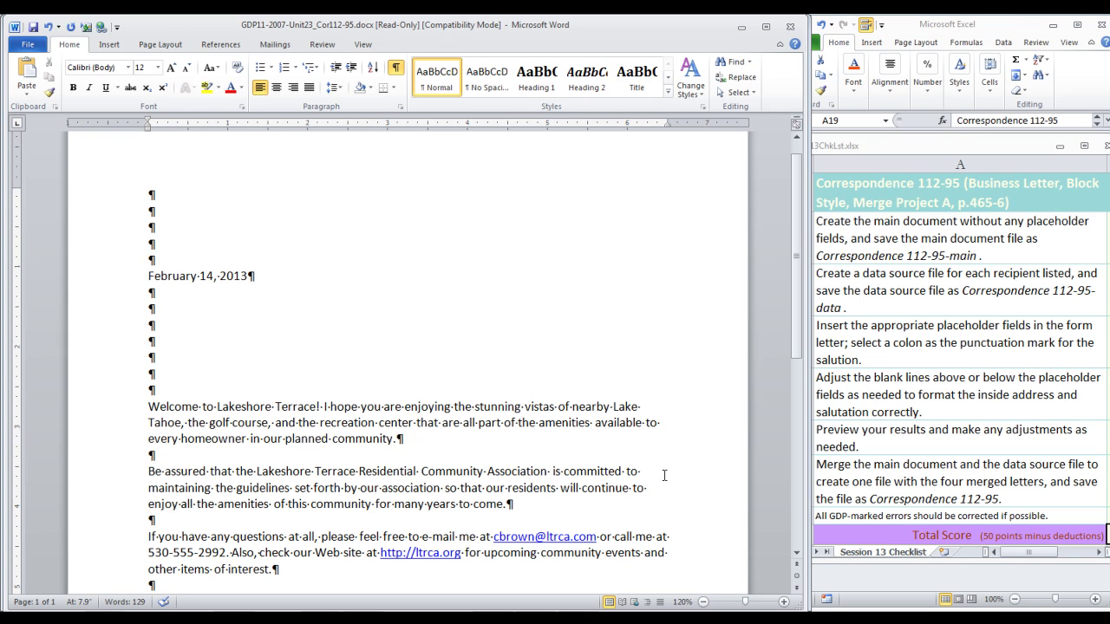
Step: Save the letter as Correspondence 112-95-main in the 119-GDP11e-Docs folder
{"action": "key", "text": "F12"}
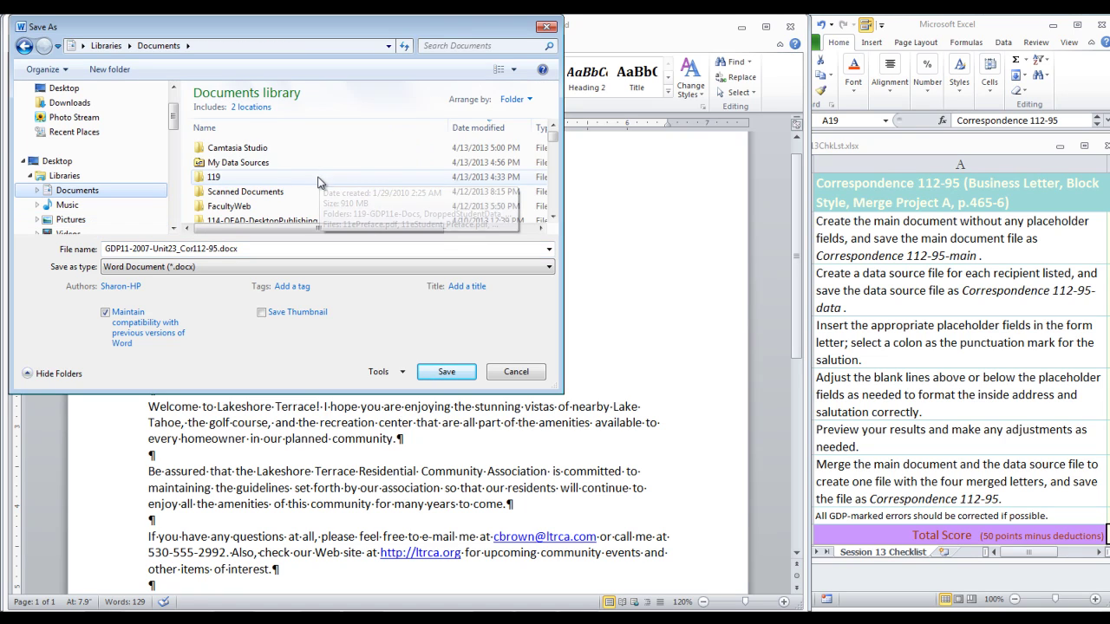
{"action": "double_click", "coordinate": [241, 178]}
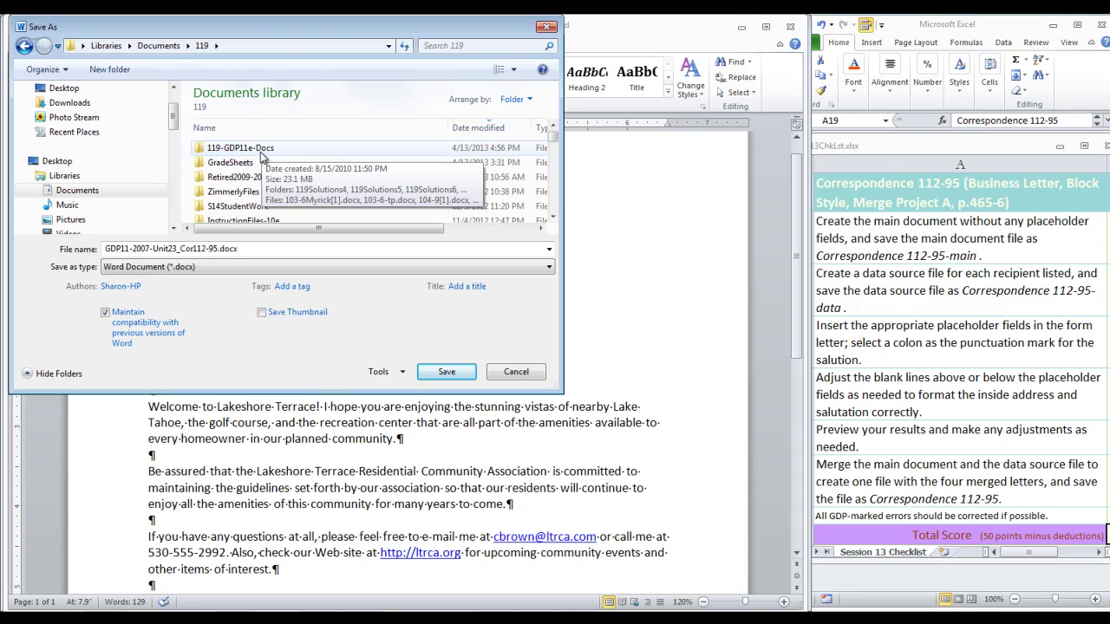
{"action": "double_click", "coordinate": [261, 151]}
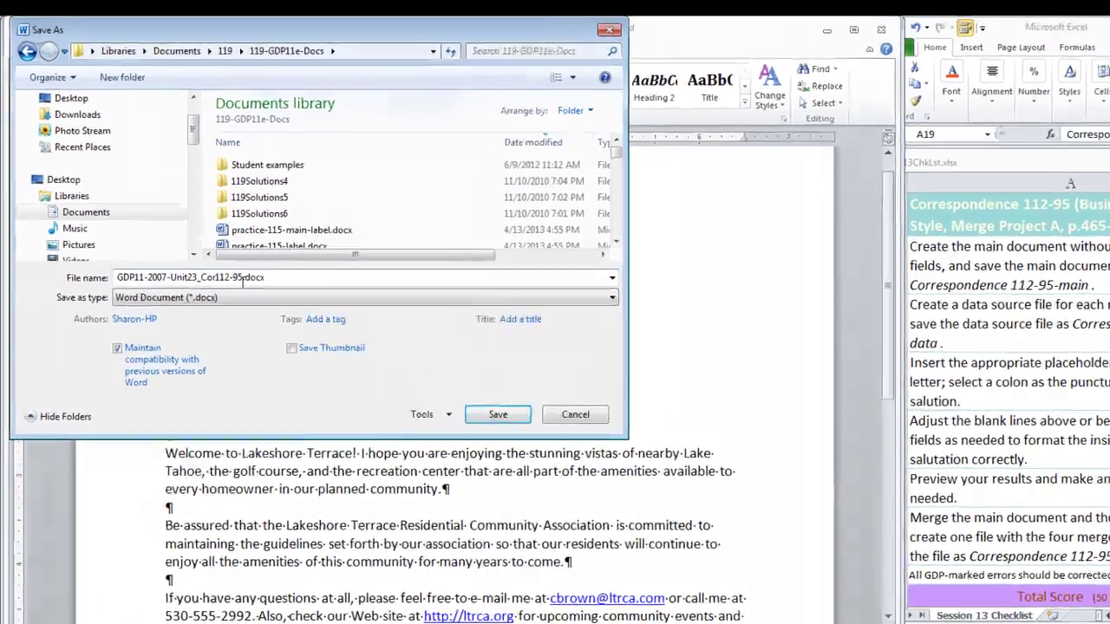
{"action": "left_click", "coordinate": [242, 278]}
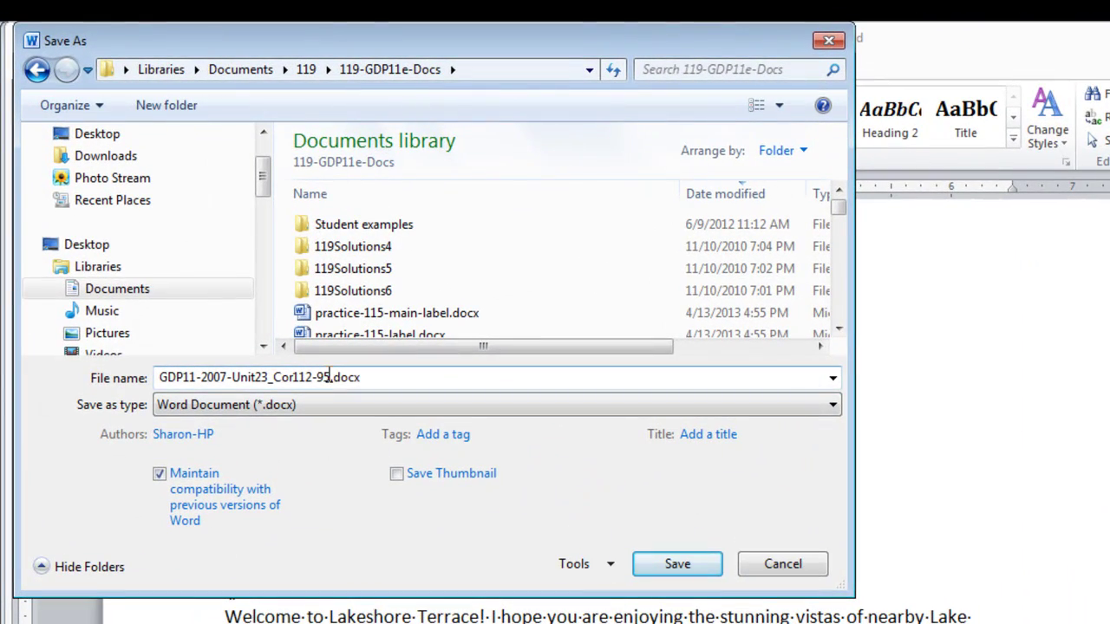
{"action": "triple_click", "coordinate": [329, 377]}
{"action": "left_click_drag", "start_coordinate": [328, 377], "coordinate": [151, 365]}
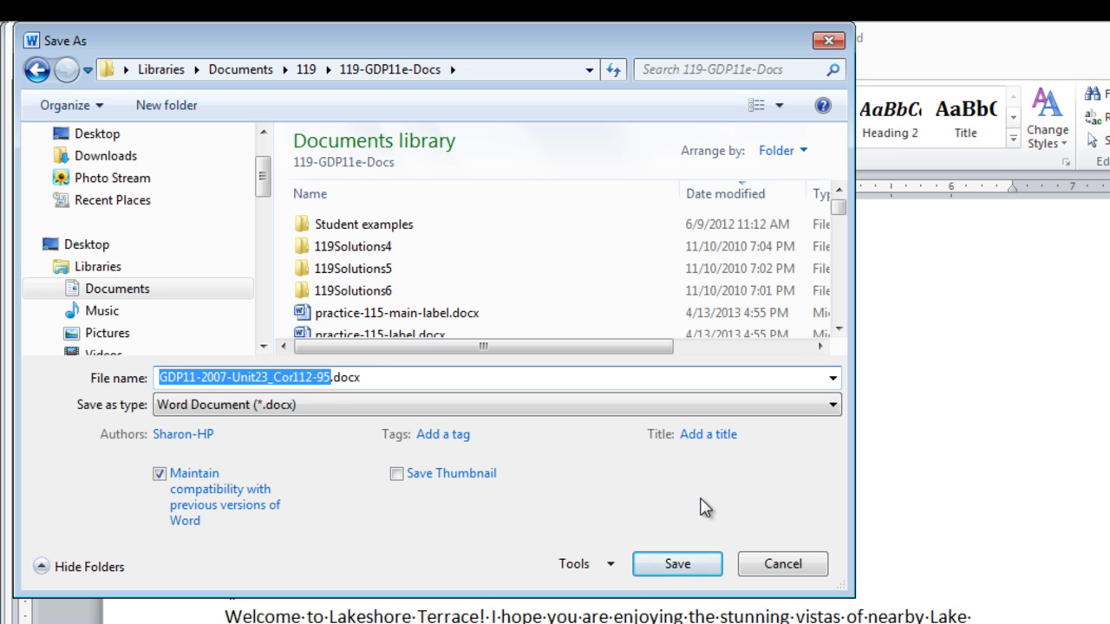
{"action": "type", "text": "Correspondenc"}
{"action": "type", "text": "e 112-9"}
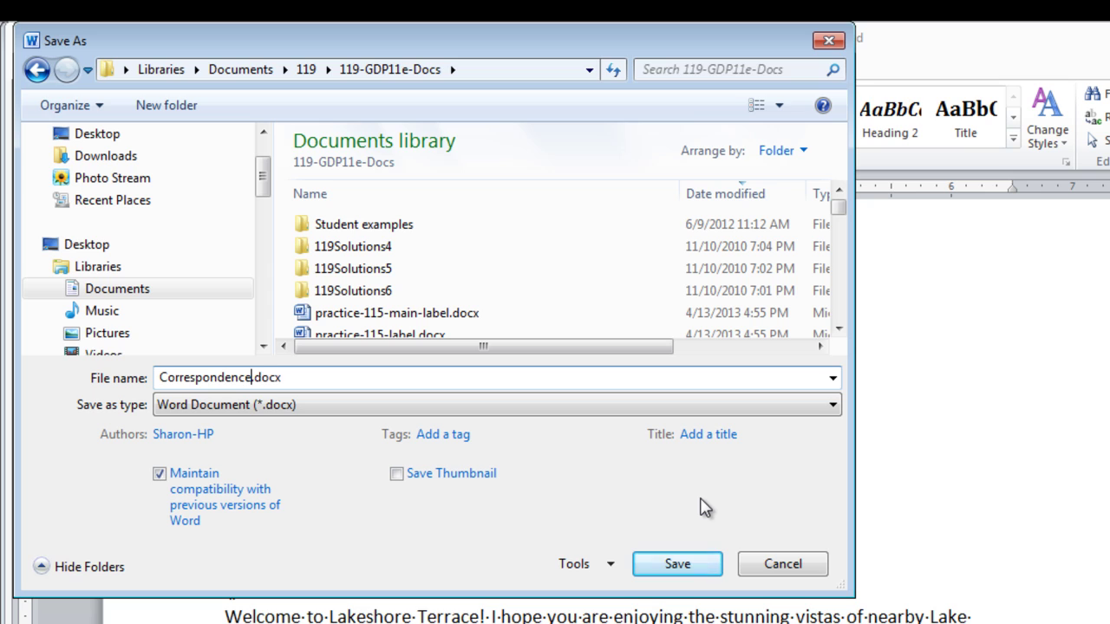
{"action": "type", "text": "5-main"}
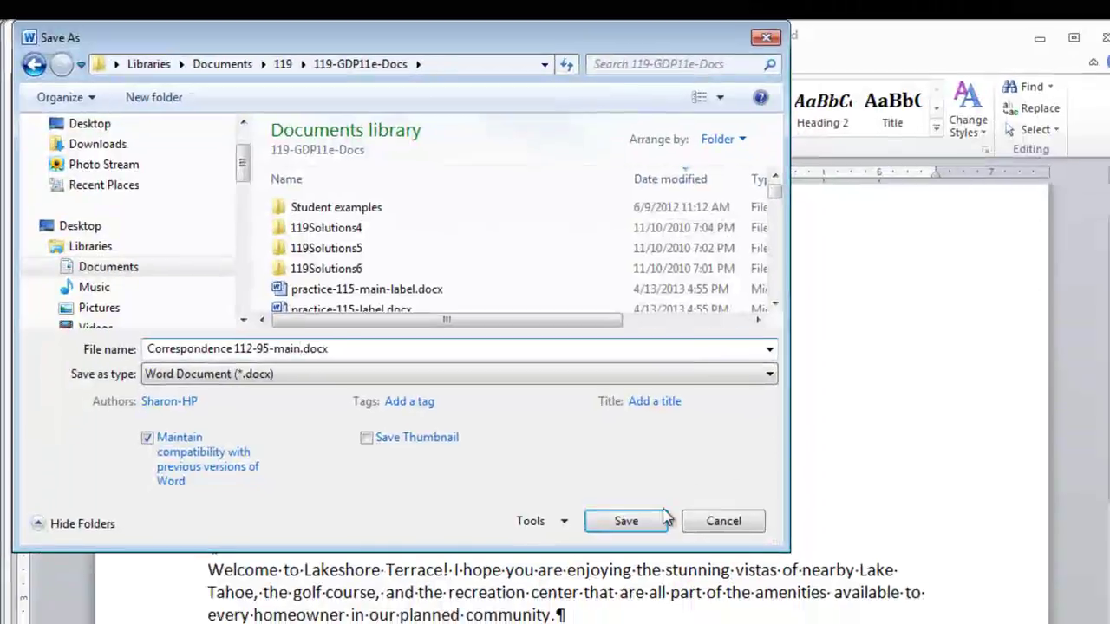
{"action": "left_click", "coordinate": [685, 564]}
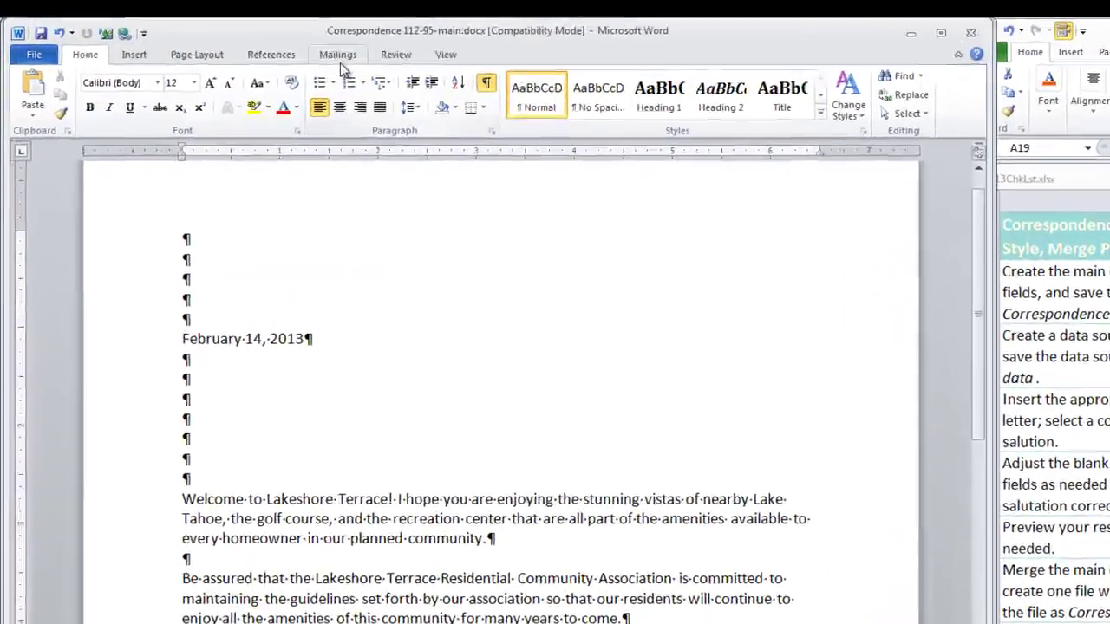
Step: Start a new recipient list and enter the first recipient's title, name and full address
{"action": "left_click", "coordinate": [275, 44]}
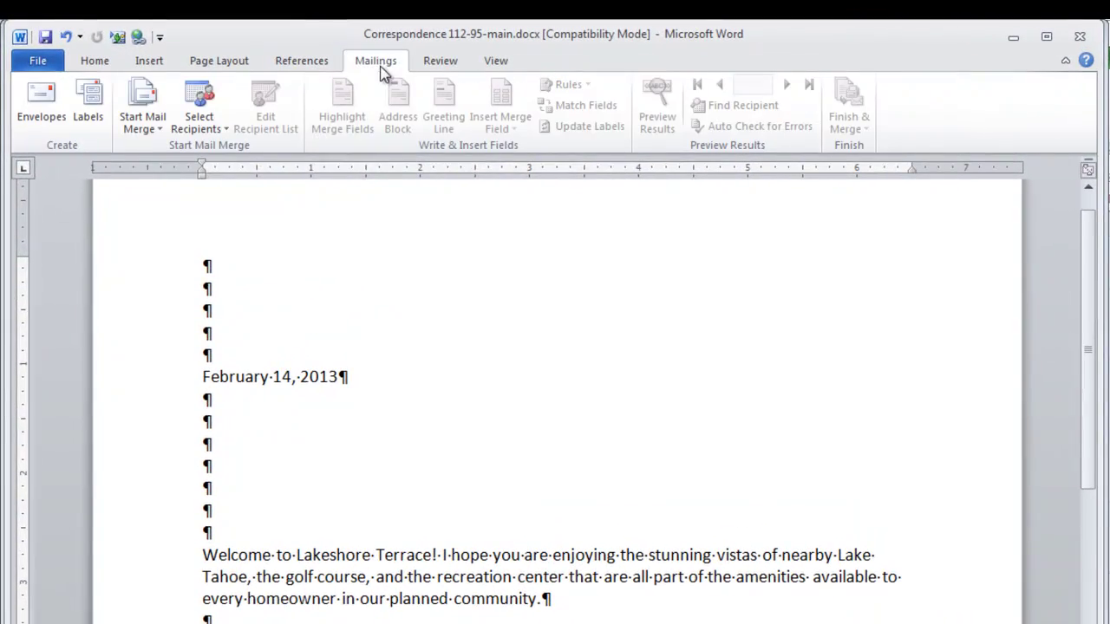
{"action": "left_click", "coordinate": [223, 130]}
{"action": "left_click", "coordinate": [229, 148]}
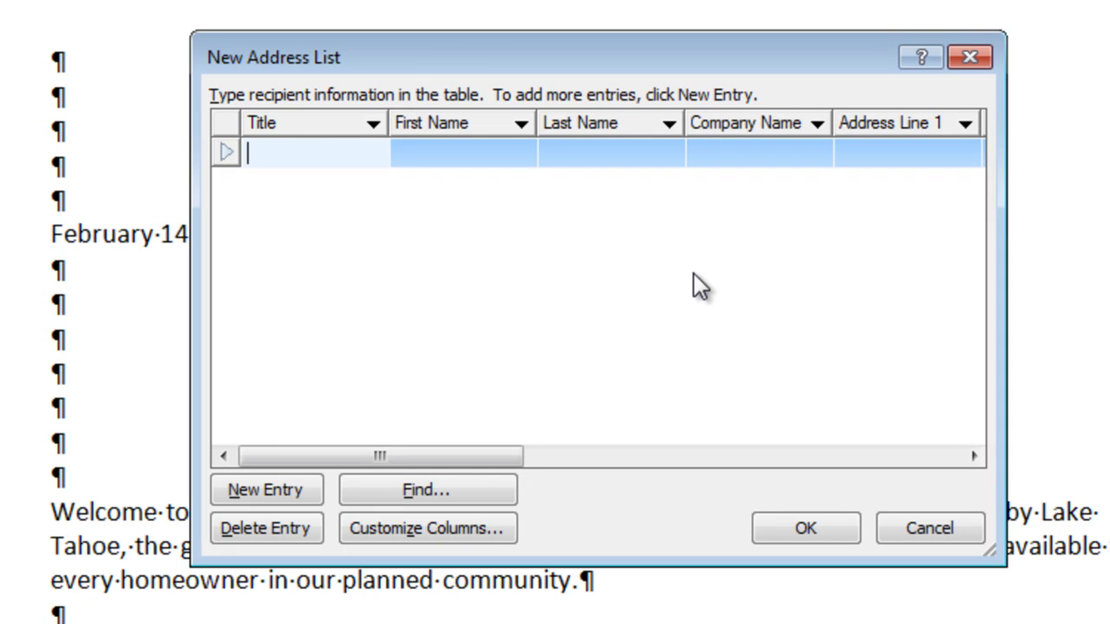
{"action": "type", "text": "Dr."}
{"action": "key", "text": "Tab"}
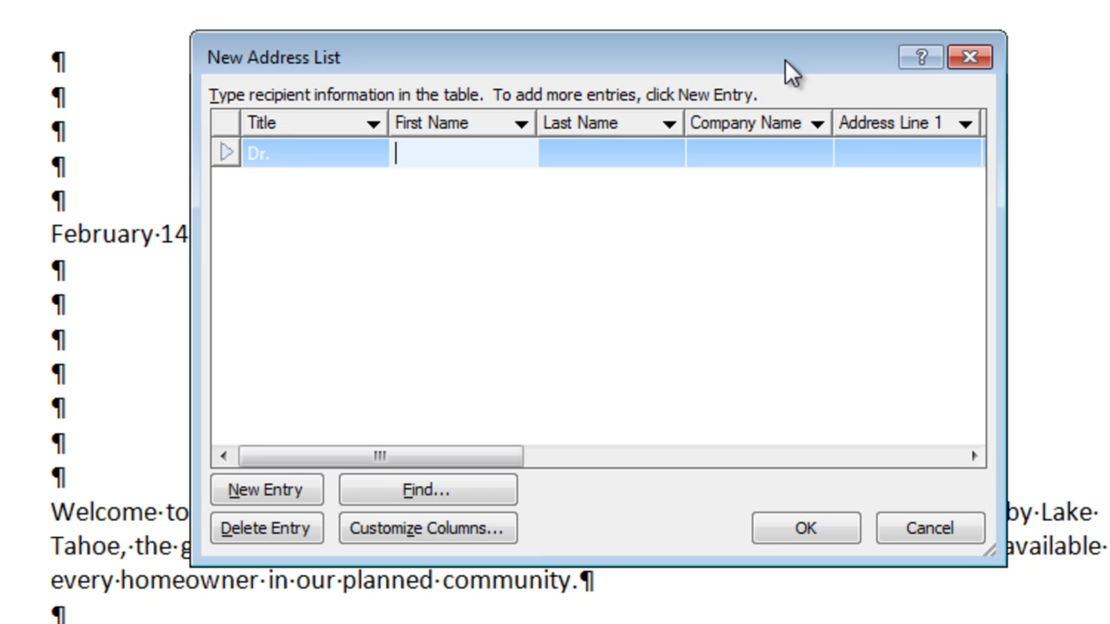
{"action": "key", "text": "Tab"}
{"action": "key", "text": "Tab"}
{"action": "key", "text": "Tab"}
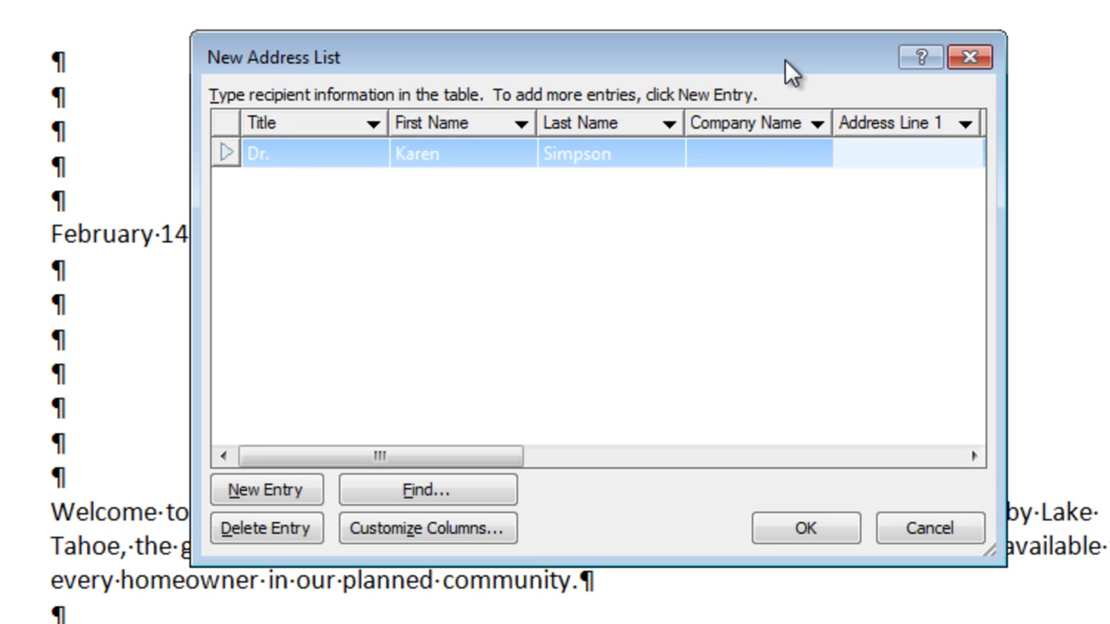
{"action": "key", "text": "Tab"}
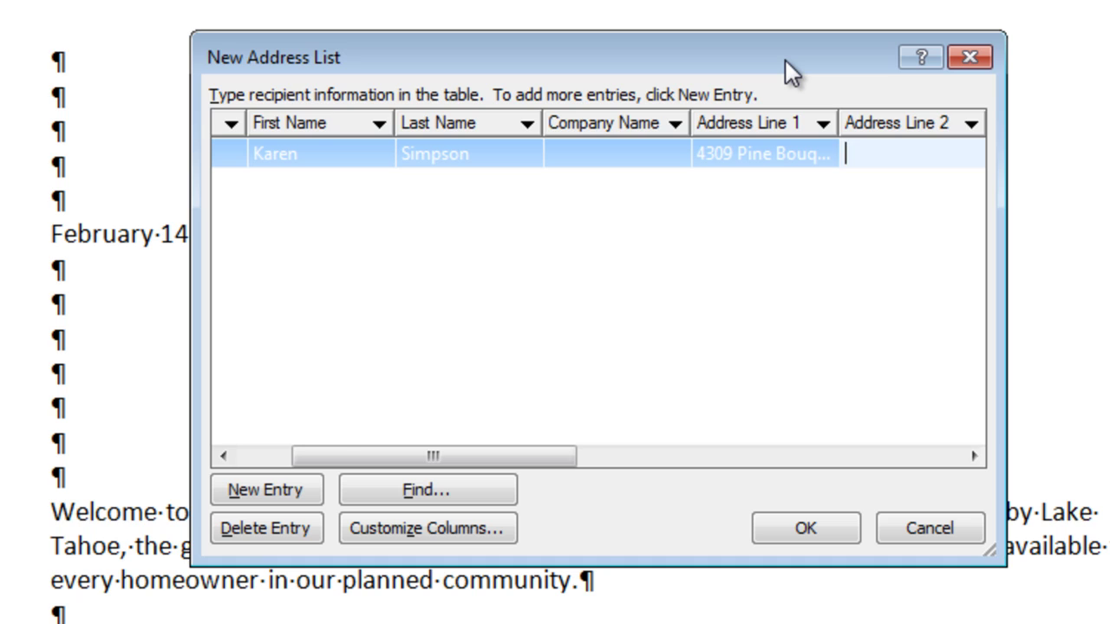
{"action": "key", "text": "Tab"}
{"action": "type", "text": "Lake Tahoe"}
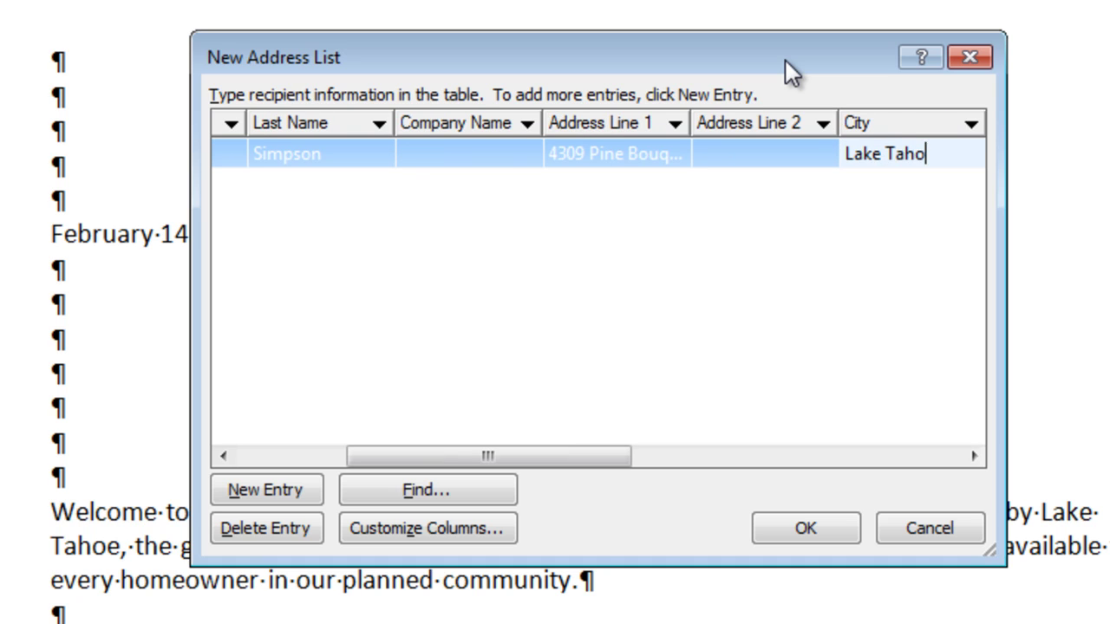
{"action": "key", "text": "Tab"}
{"action": "type", "text": "CA"}
{"action": "key", "text": "Tab"}
{"action": "type", "text": "96150"}
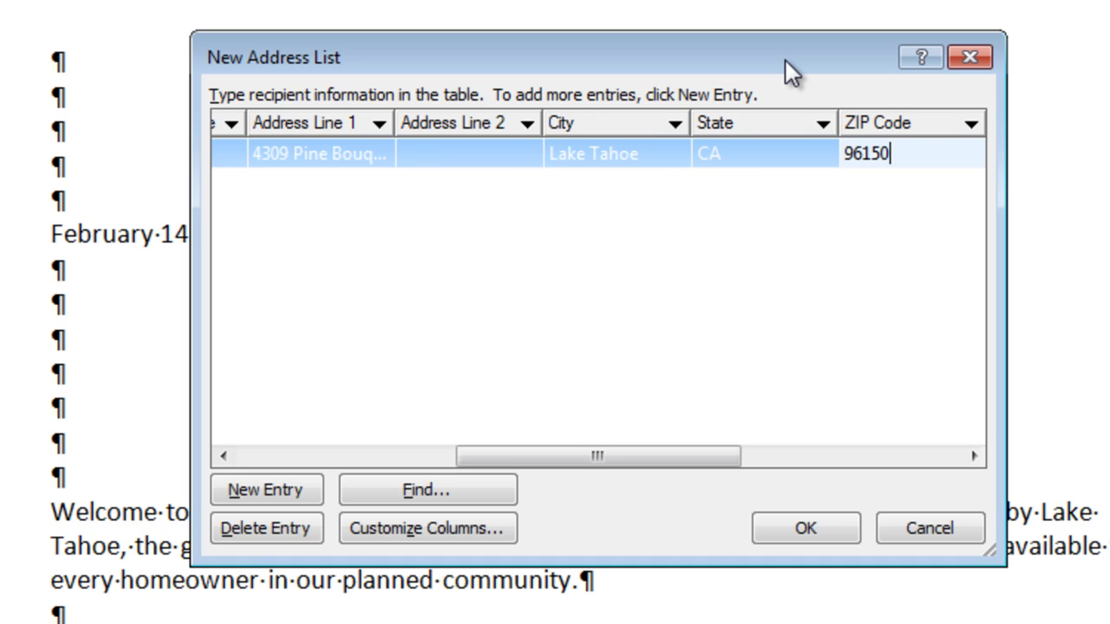
Step: Add the second, third and fourth recipients with their titles, names and addresses
{"action": "left_click", "coordinate": [261, 494]}
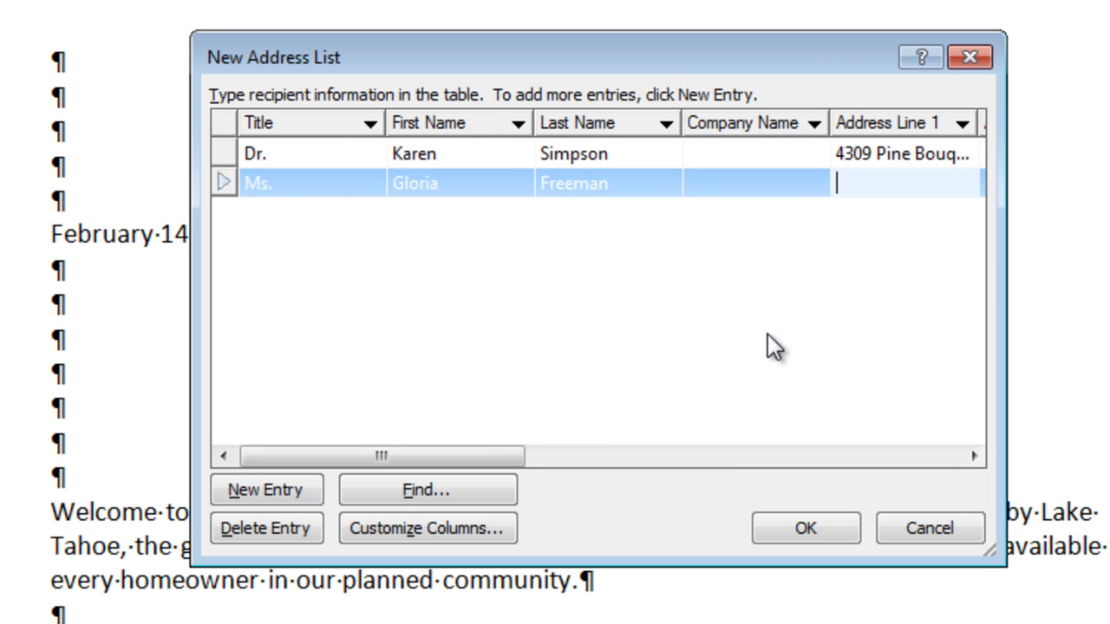
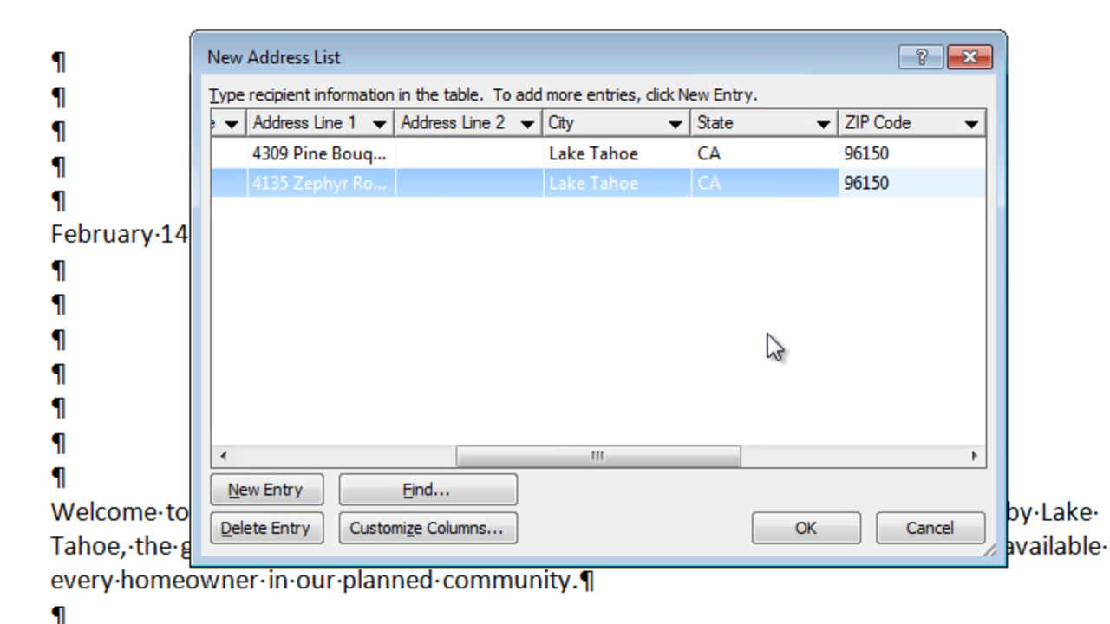
{"action": "left_click", "coordinate": [262, 493]}
{"action": "type", "text": "Mr."}
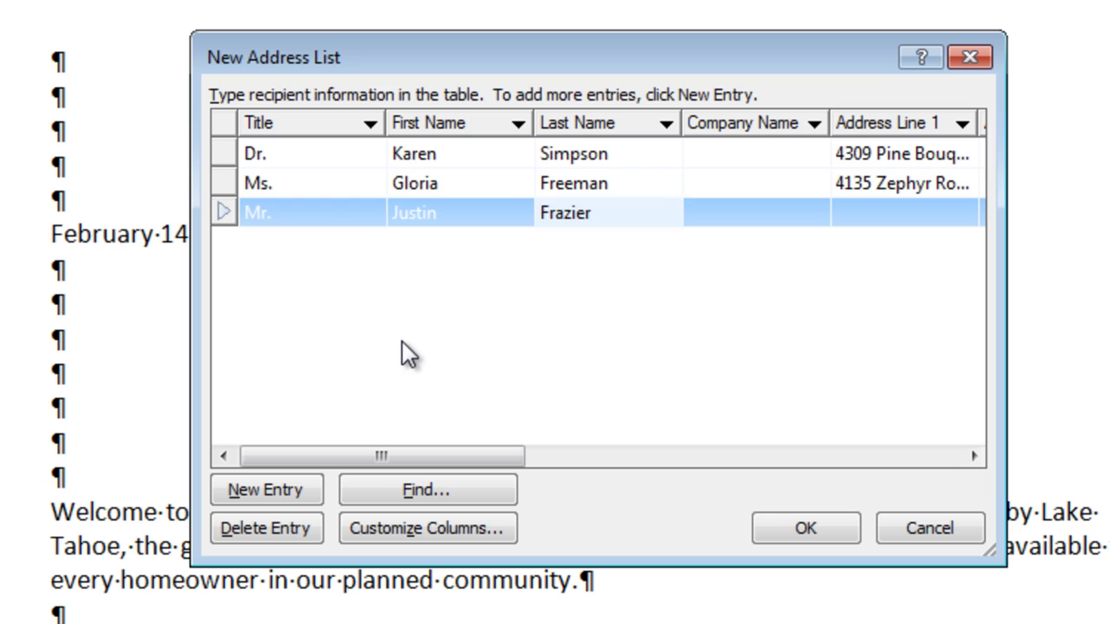
{"action": "key", "text": "Tab"}
{"action": "key", "text": "Tab"}
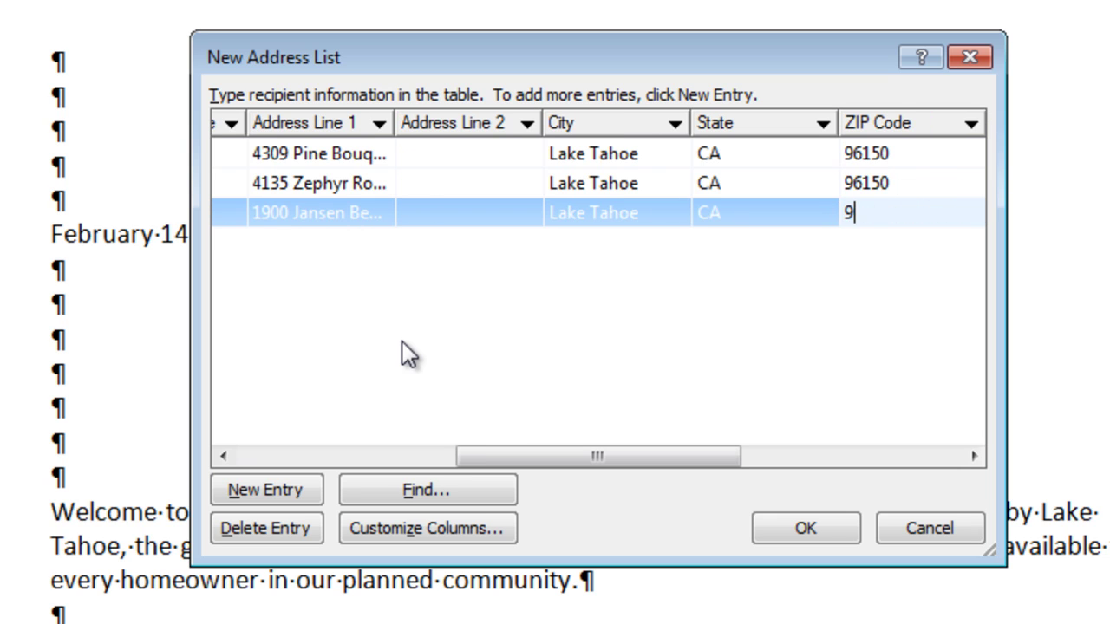
{"action": "type", "text": "6150"}
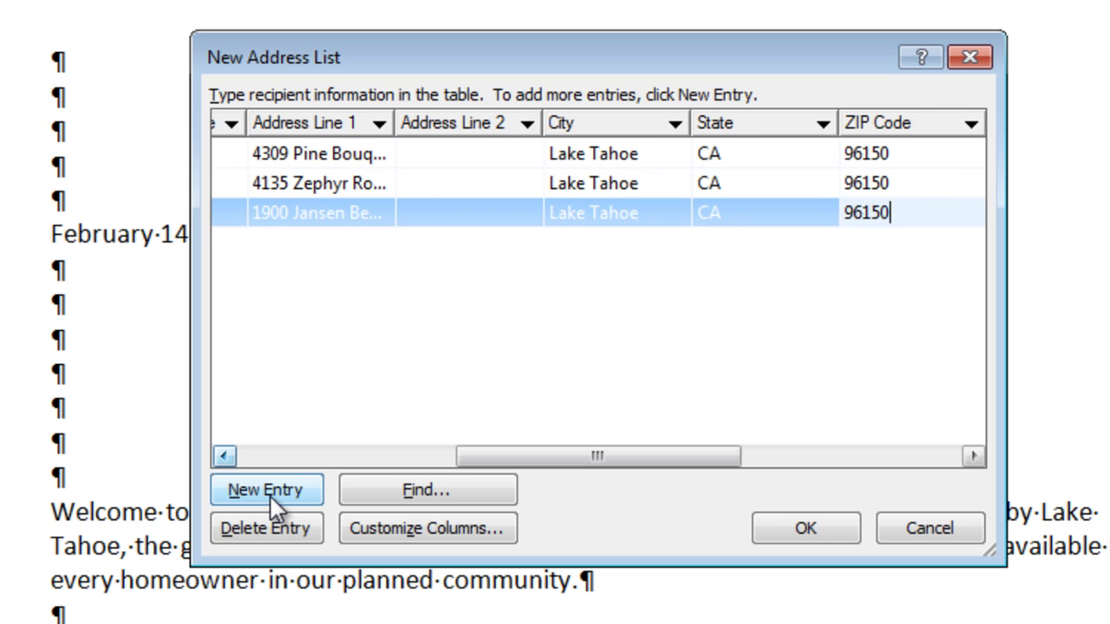
{"action": "left_click", "coordinate": [270, 497]}
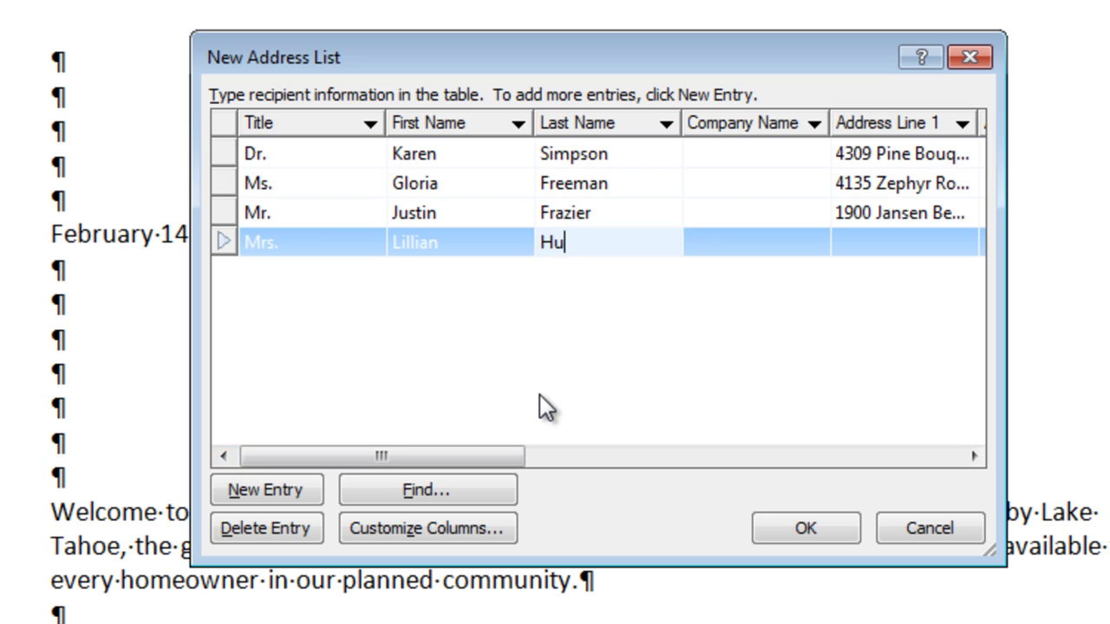
{"action": "type", "text": "nt"}
{"action": "key", "text": "Tab"}
{"action": "key", "text": "Tab"}
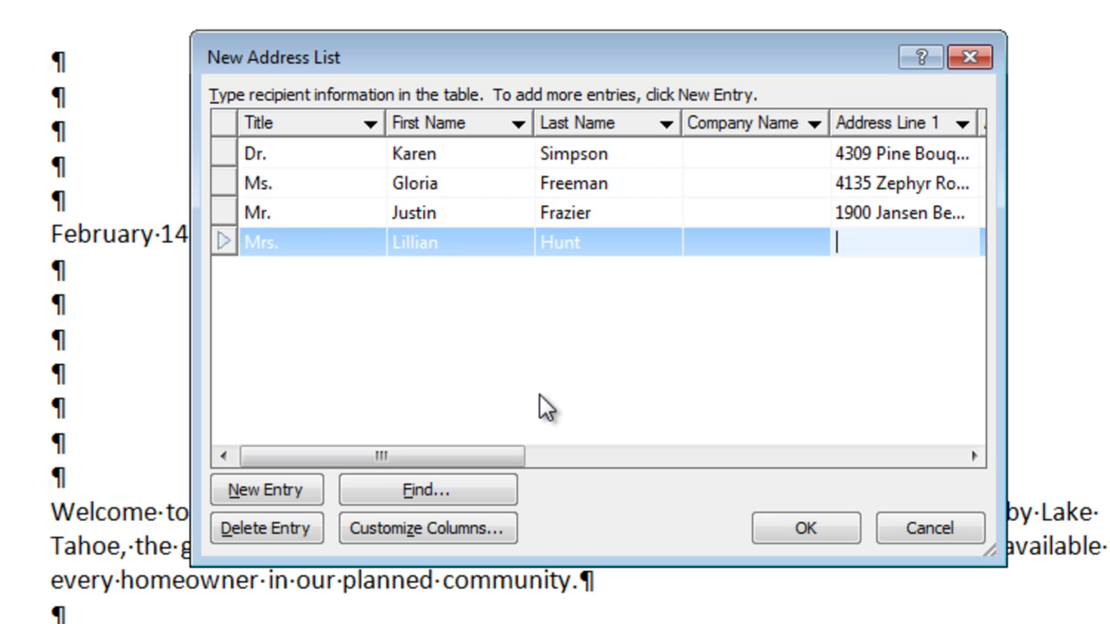
{"action": "key", "text": "Tab"}
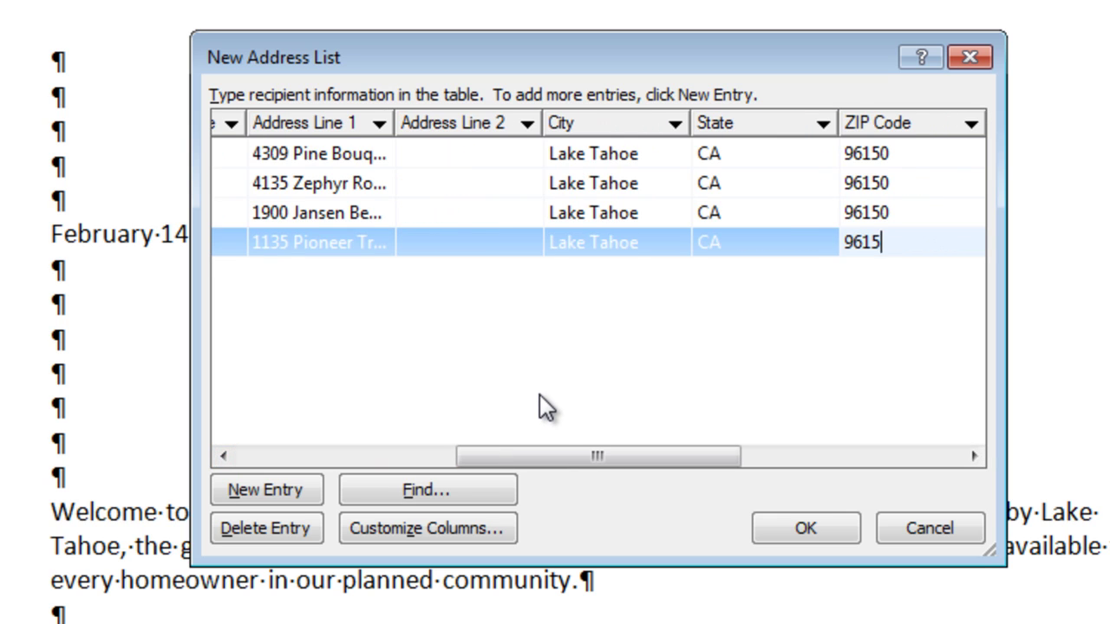
{"action": "type", "text": "0"}
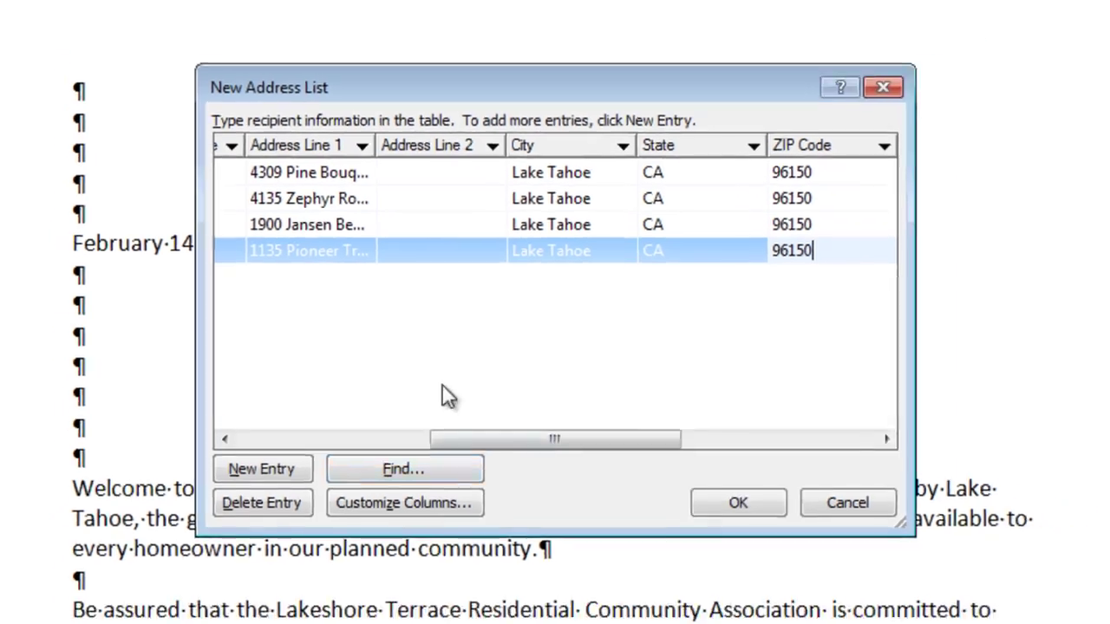
Step: Save the recipient list as Correspondence 112-95-data
{"action": "left_click", "coordinate": [738, 503]}
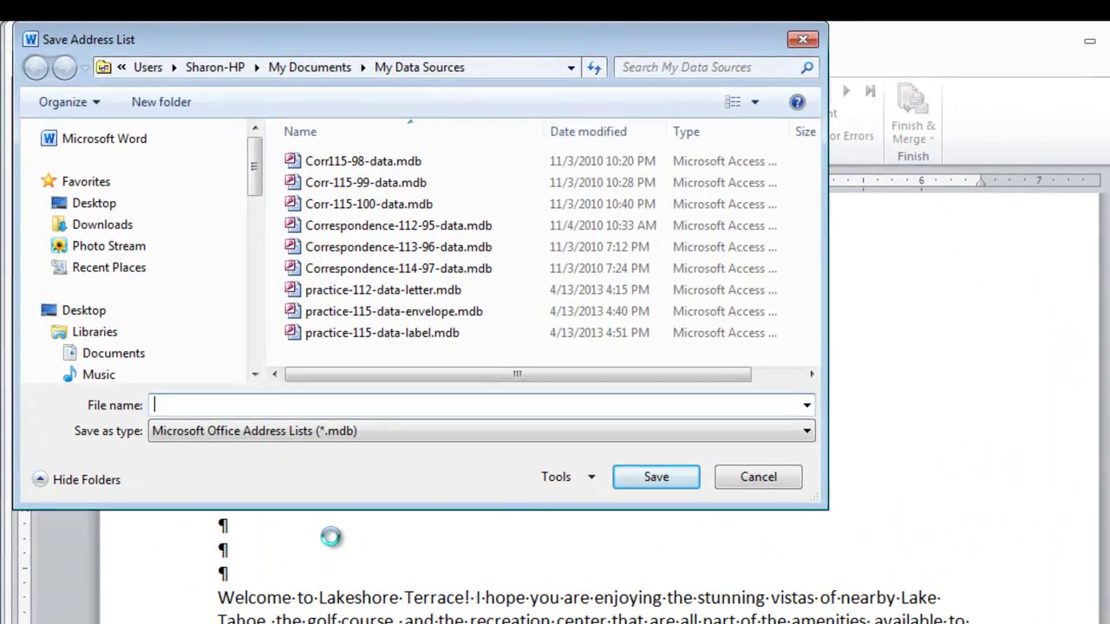
{"action": "type", "text": "Corre"}
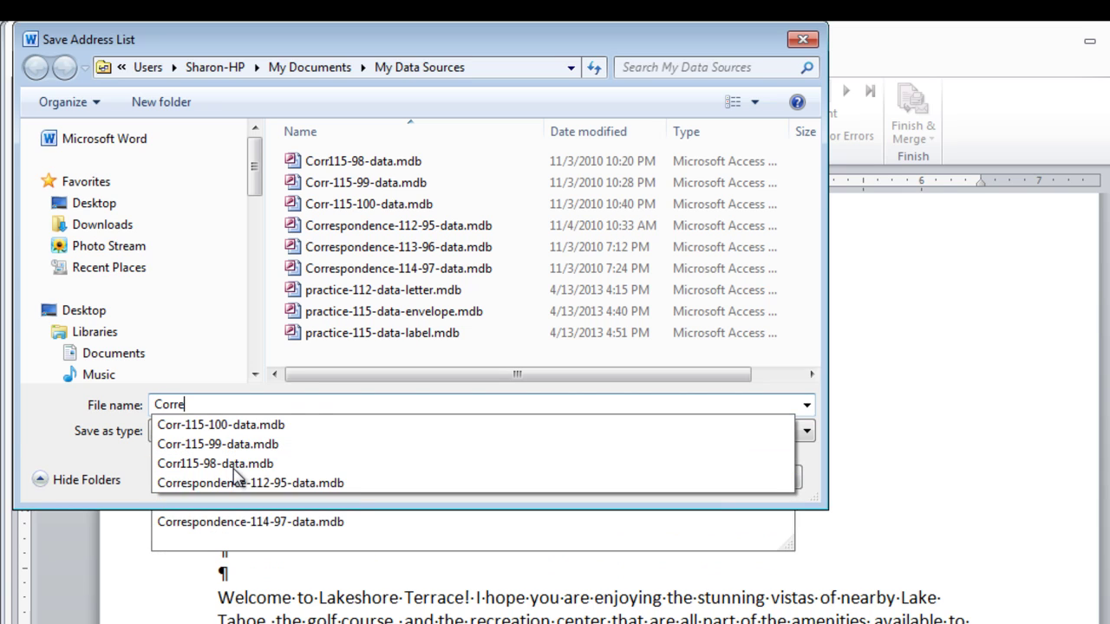
{"action": "type", "text": "spondence"}
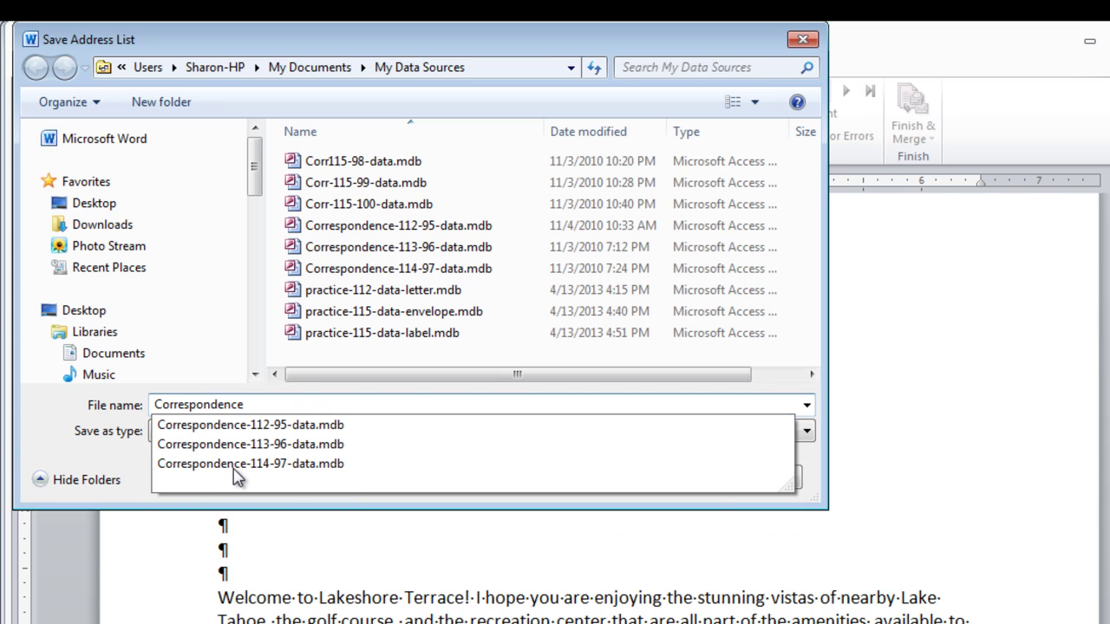
{"action": "type", "text": " 112-95-da"}
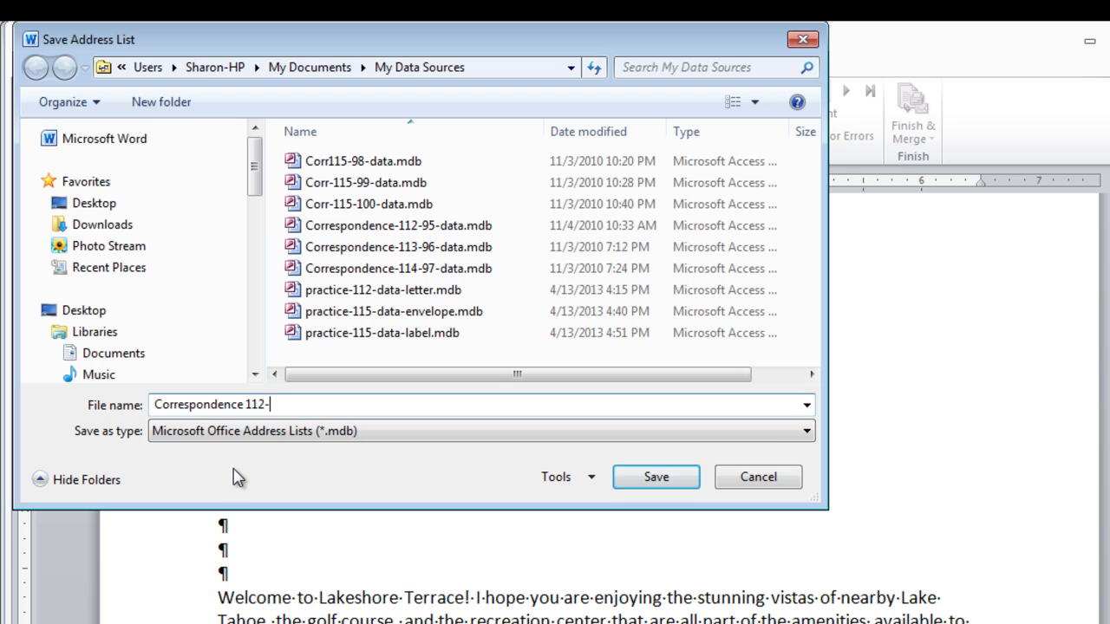
{"action": "type", "text": "ta"}
{"action": "left_click", "coordinate": [657, 477]}
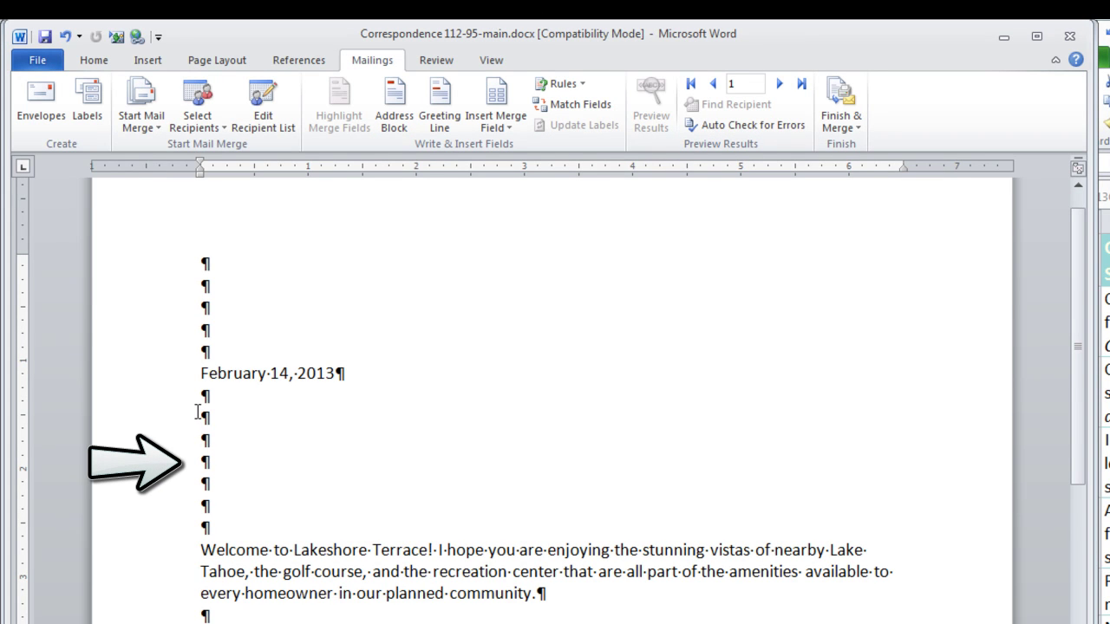
Step: Insert the «AddressBlock» field on the fourth blank line below the date
{"action": "left_click", "coordinate": [200, 462]}
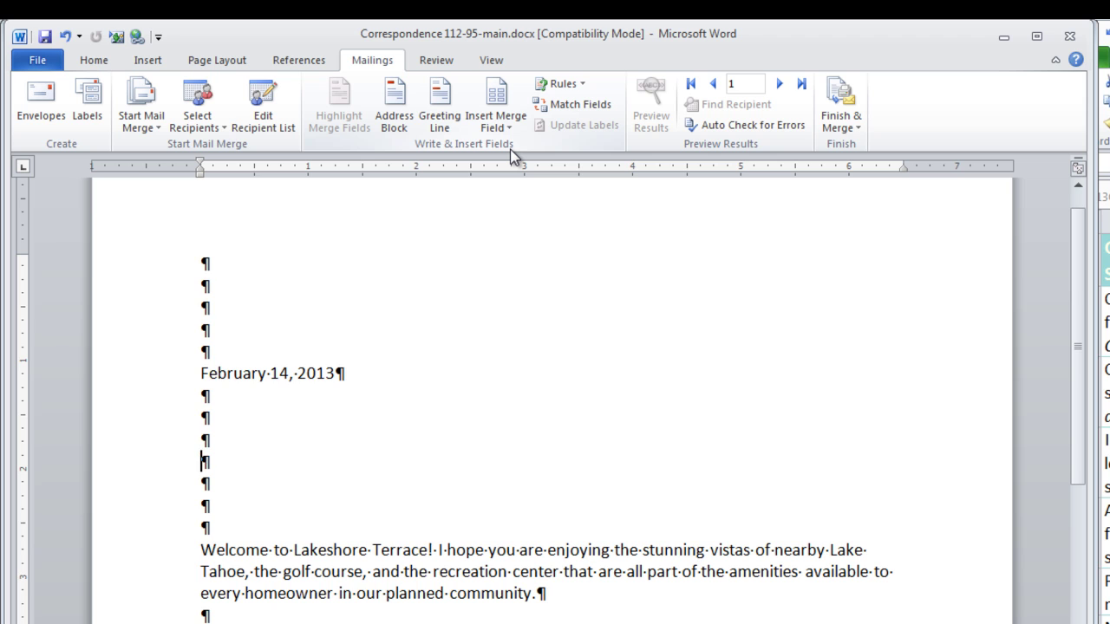
{"action": "left_click", "coordinate": [395, 122]}
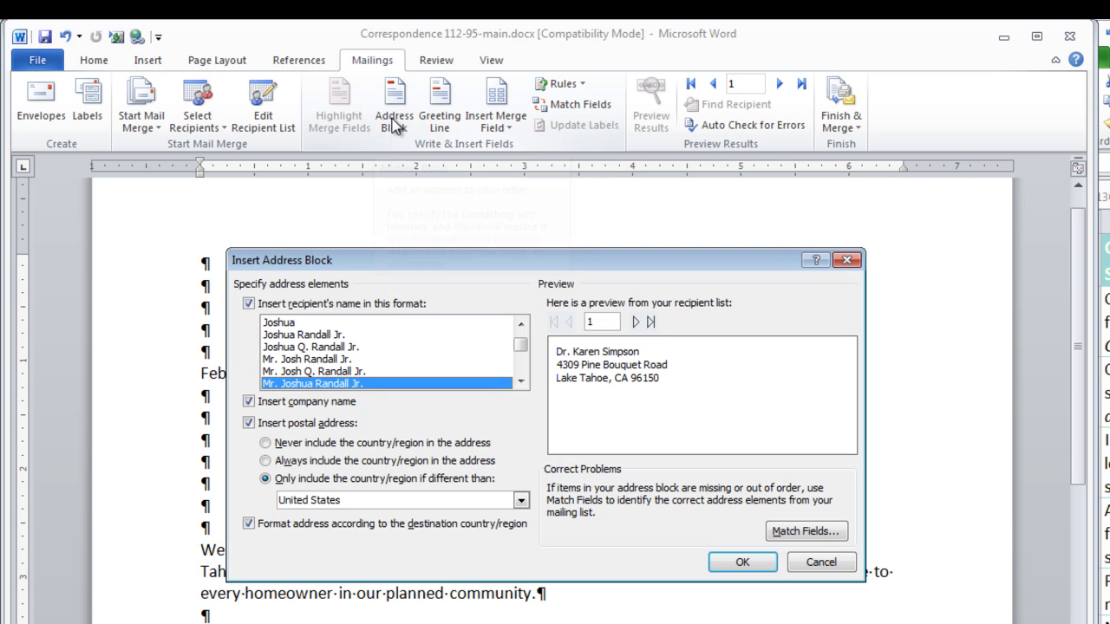
{"action": "left_click", "coordinate": [750, 562]}
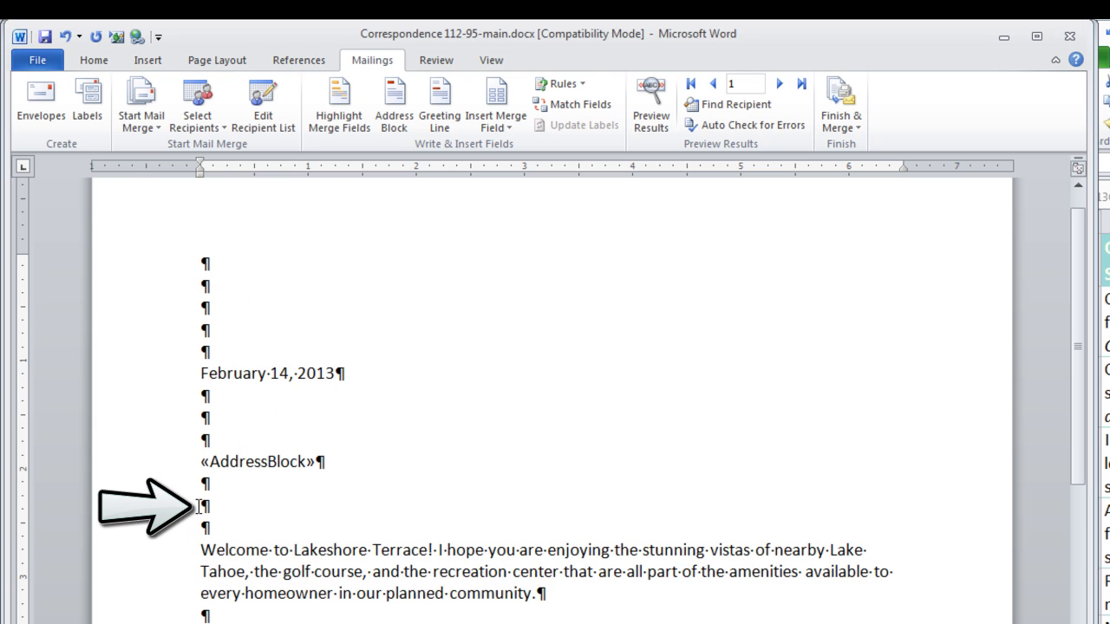
Step: Insert a «GreetingLine» field with colon punctuation where the salutation goes
{"action": "left_click", "coordinate": [196, 507]}
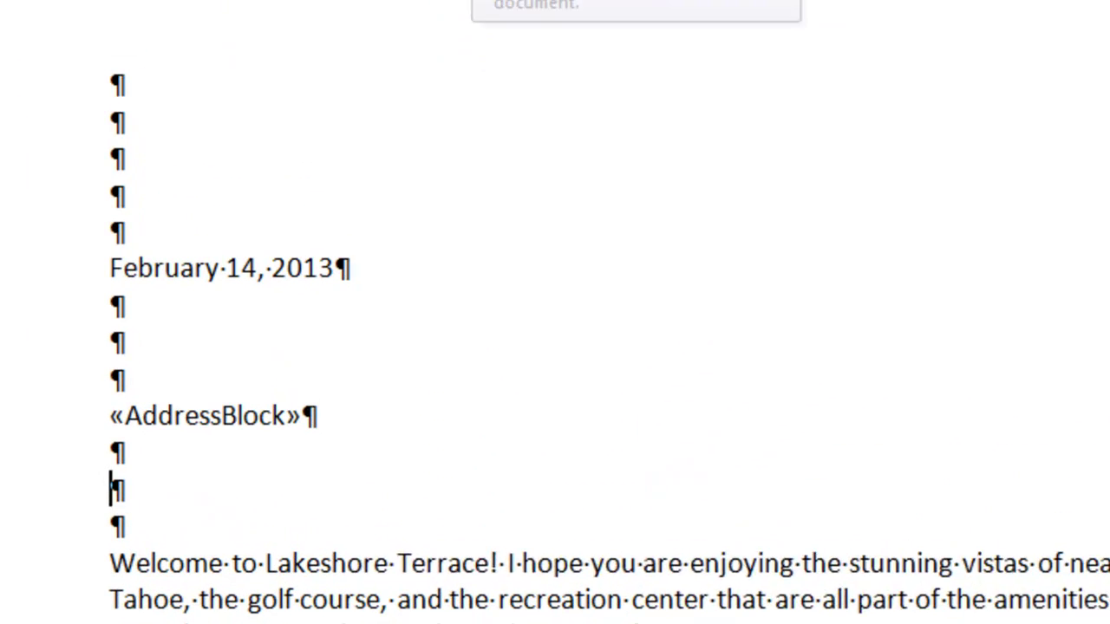
{"action": "left_click", "coordinate": [457, 92]}
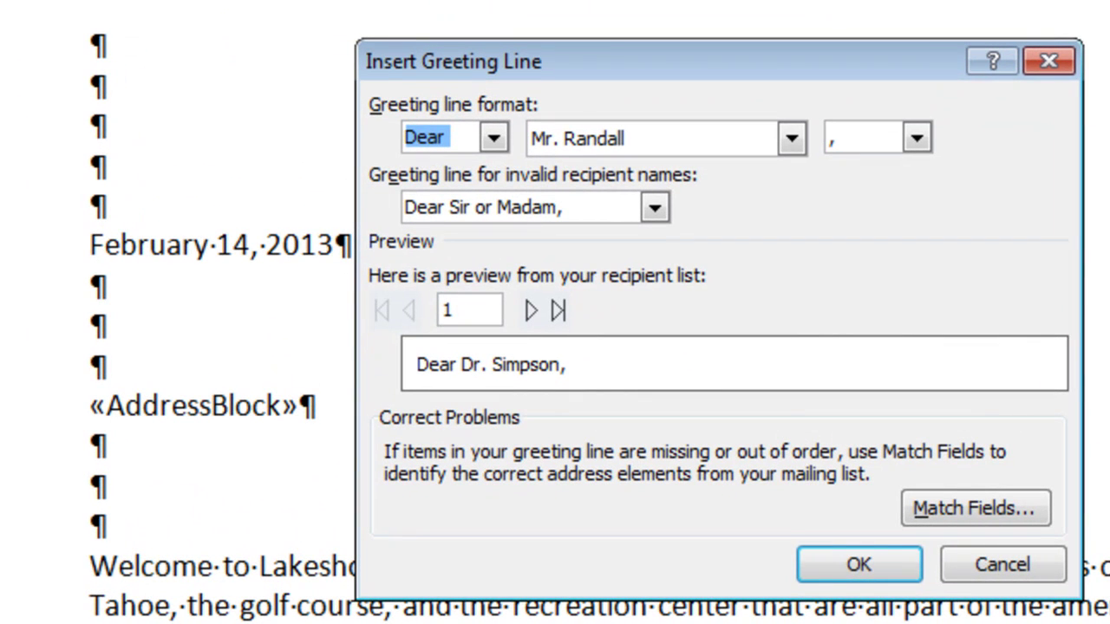
{"action": "left_click", "coordinate": [916, 137]}
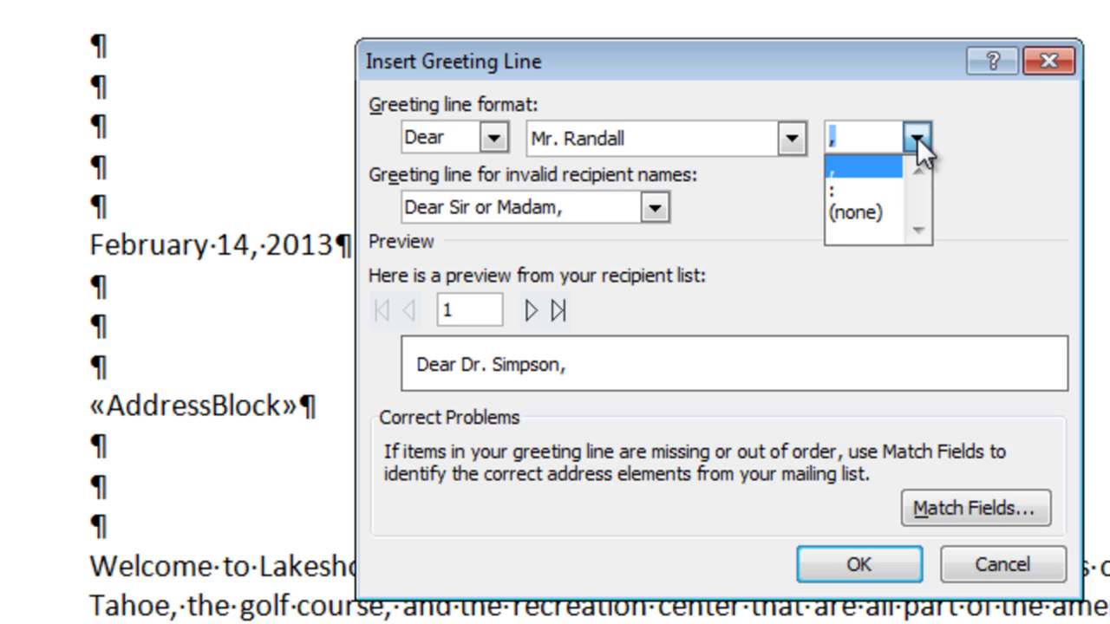
{"action": "left_click", "coordinate": [855, 195]}
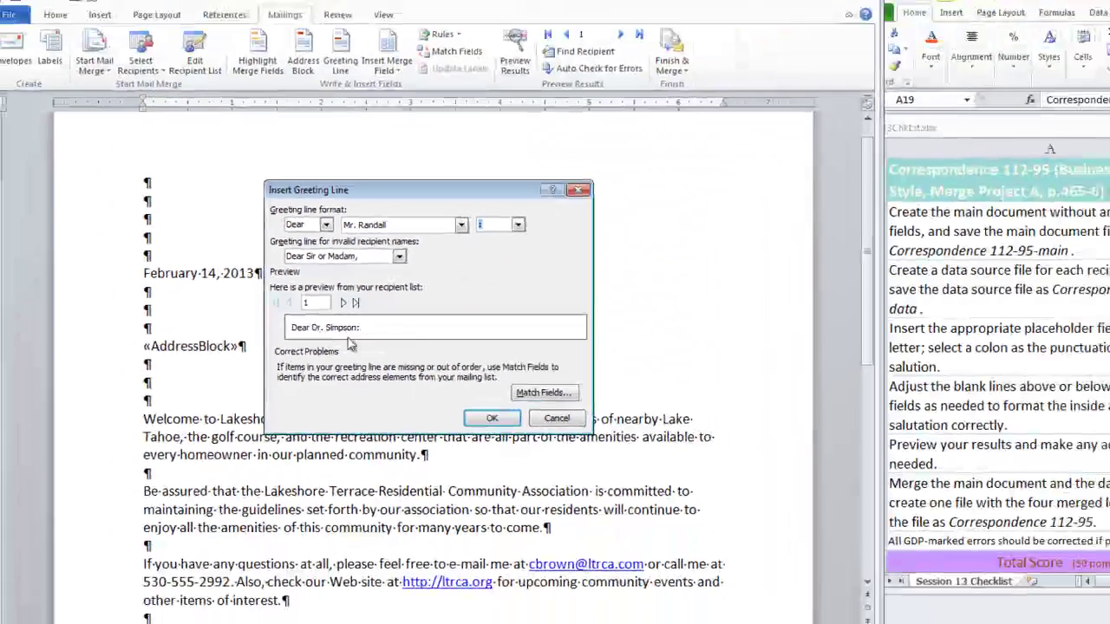
{"action": "left_click", "coordinate": [858, 565]}
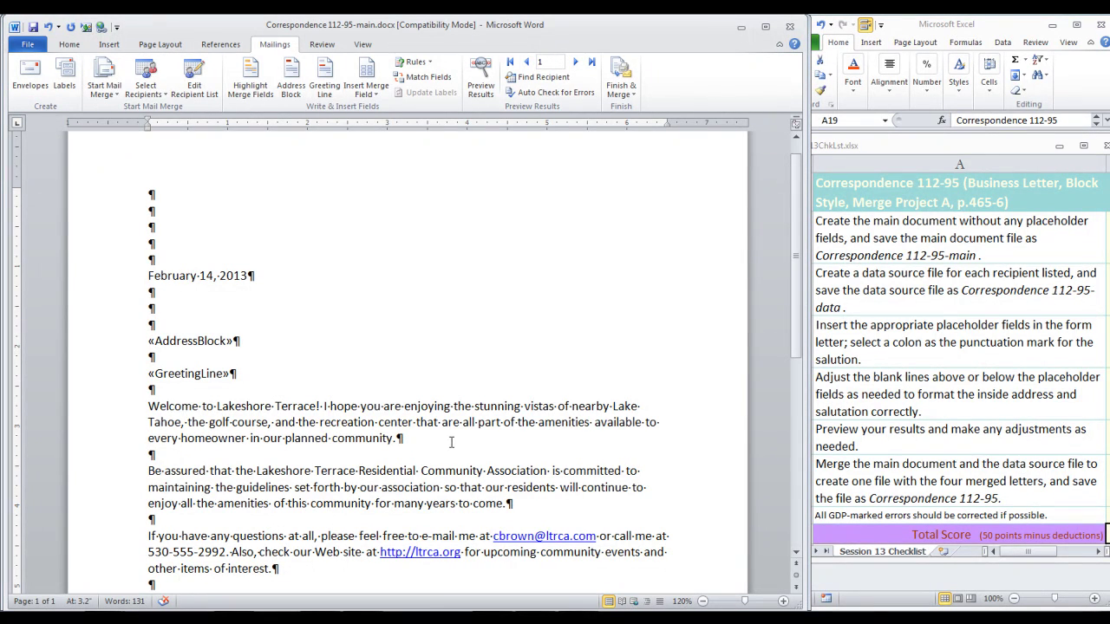
Step: Preview the letter with recipient data through the records, then show the merge fields again
{"action": "left_click", "coordinate": [481, 84]}
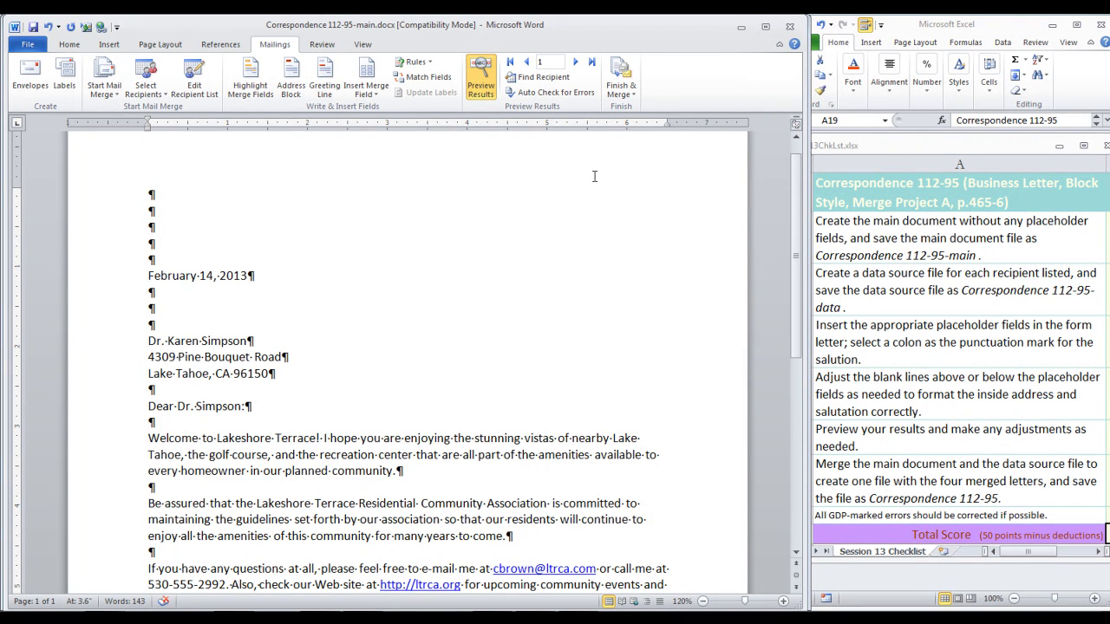
{"action": "left_click", "coordinate": [577, 63]}
{"action": "left_click", "coordinate": [576, 63]}
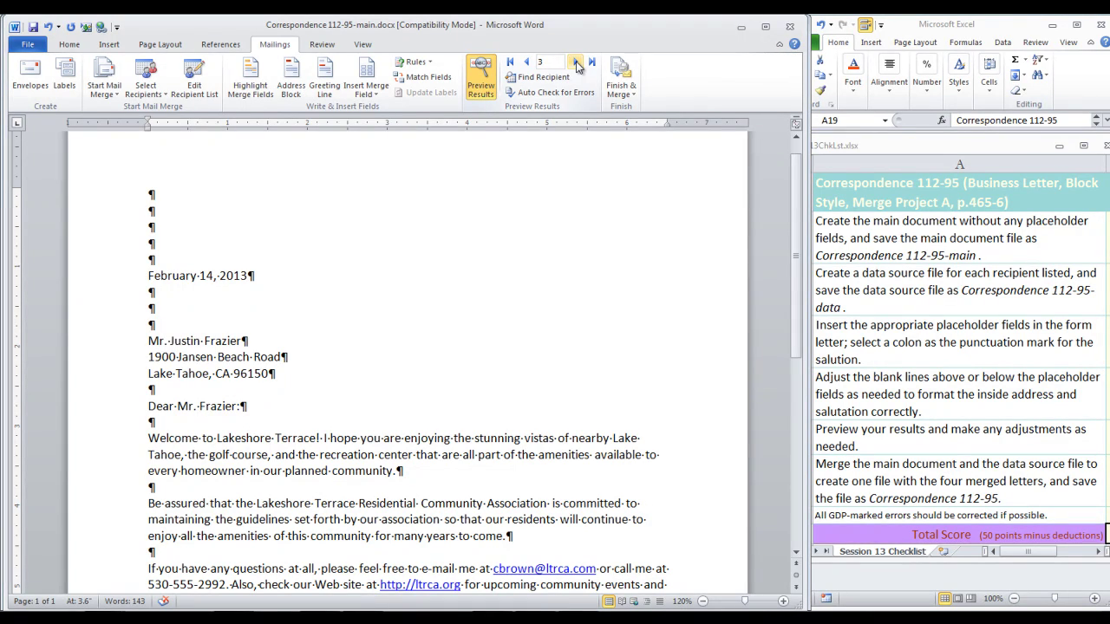
{"action": "left_click", "coordinate": [577, 63]}
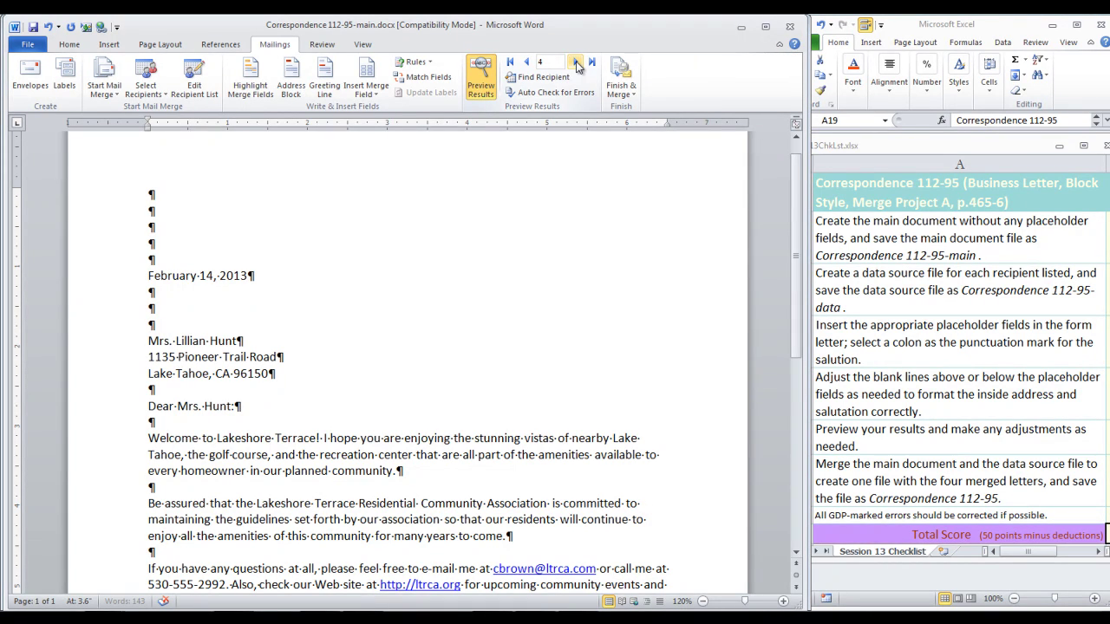
{"action": "left_click", "coordinate": [482, 91]}
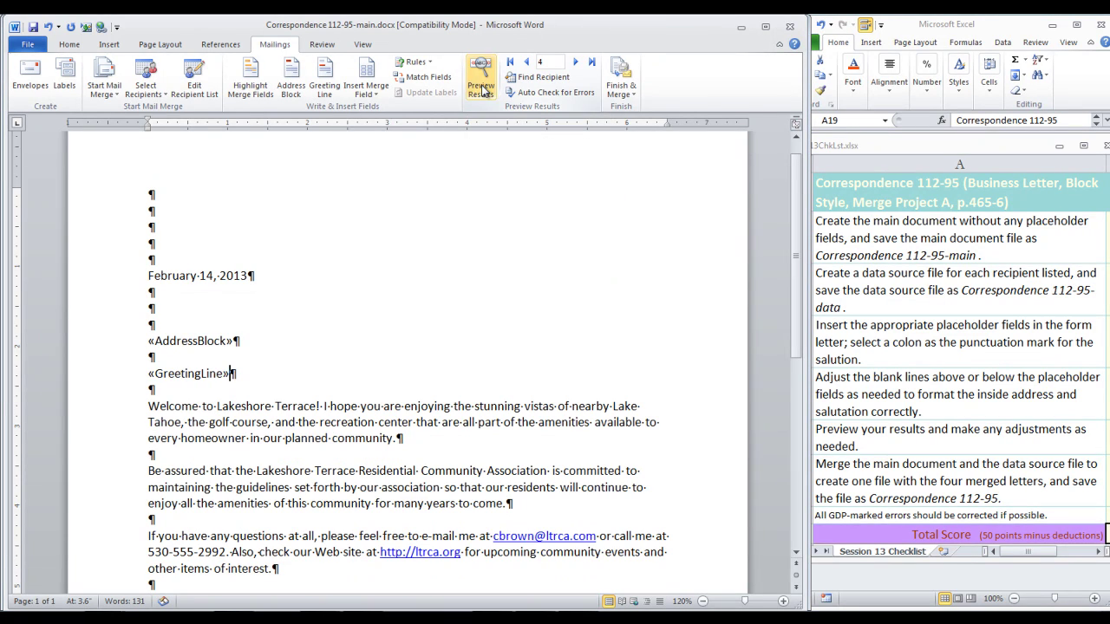
{"action": "left_click", "coordinate": [633, 96]}
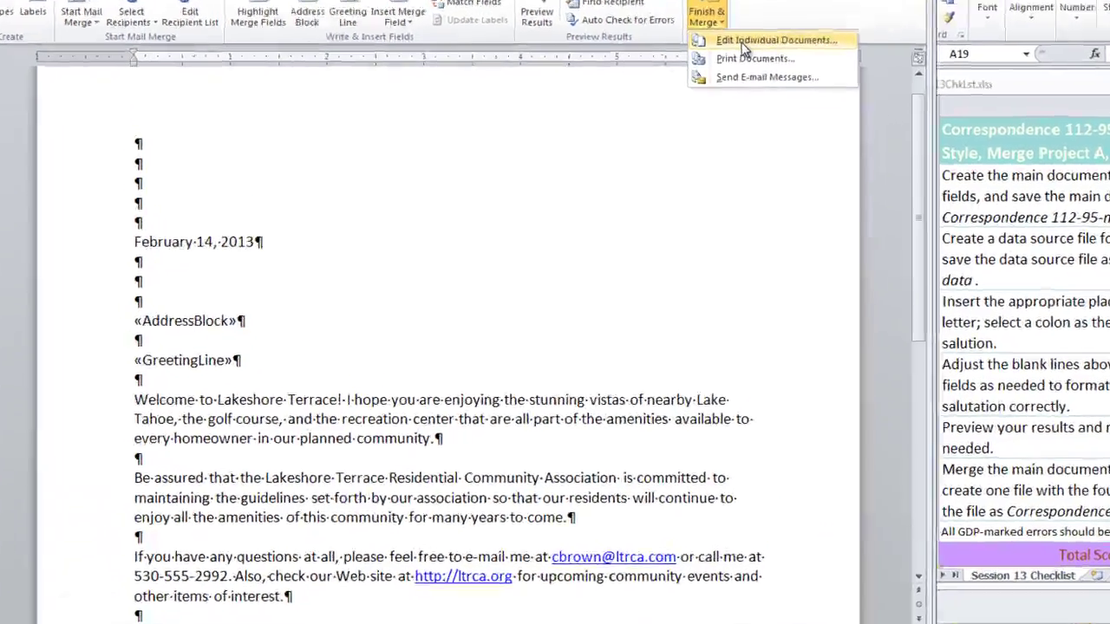
Step: Merge all records into a new editable document and scroll through the four letters
{"action": "left_click", "coordinate": [651, 110]}
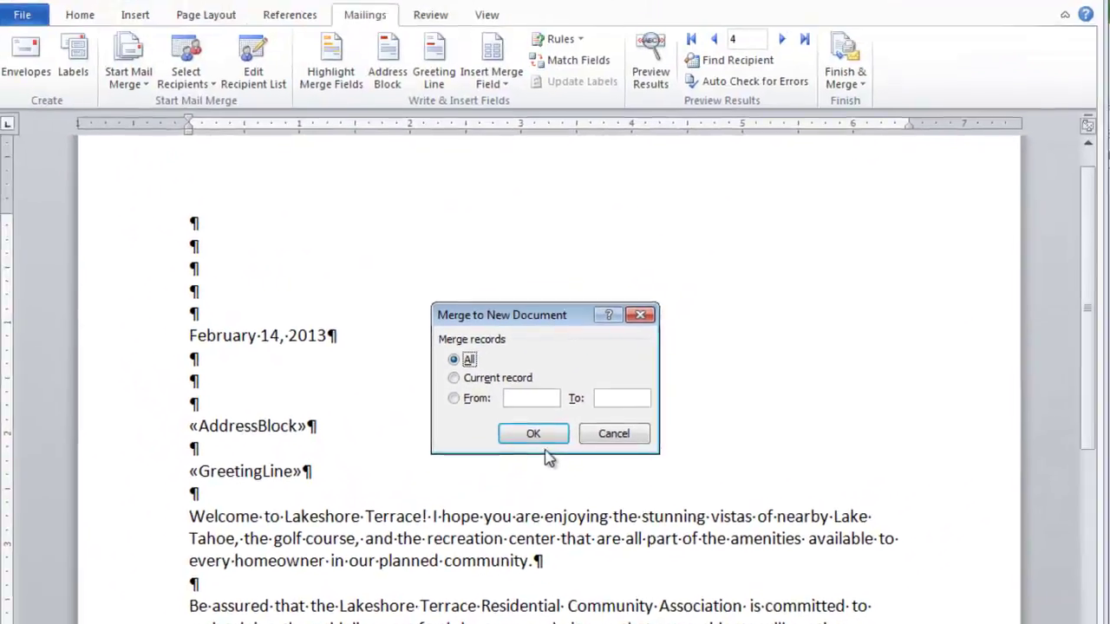
{"action": "left_click", "coordinate": [568, 261]}
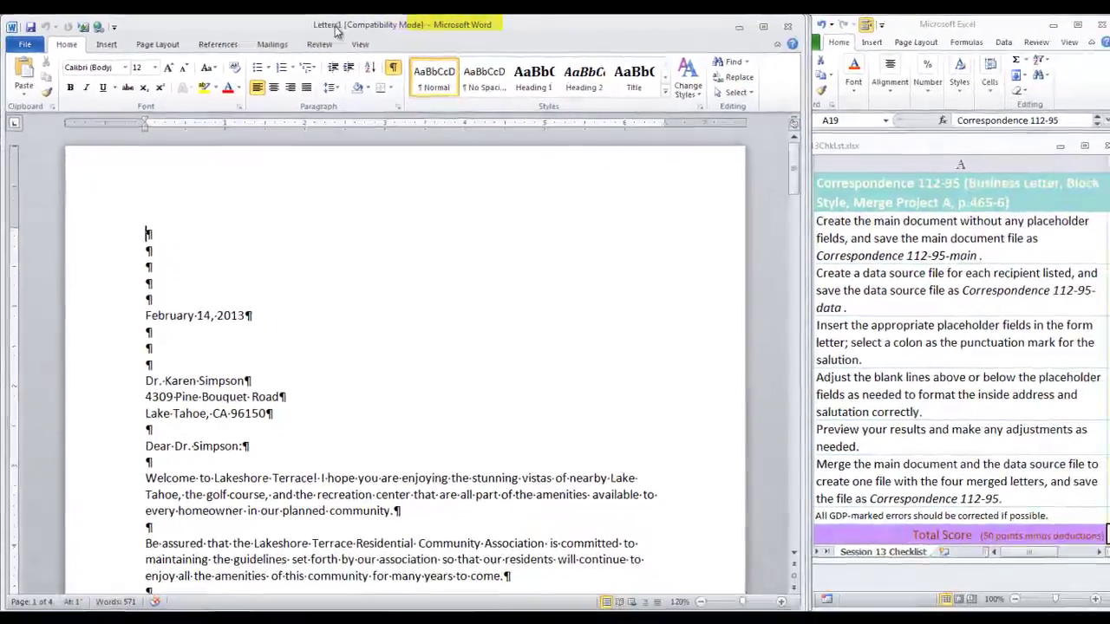
{"action": "scroll", "coordinate": [864, 424], "scroll_direction": "down", "scroll_amount": 8}
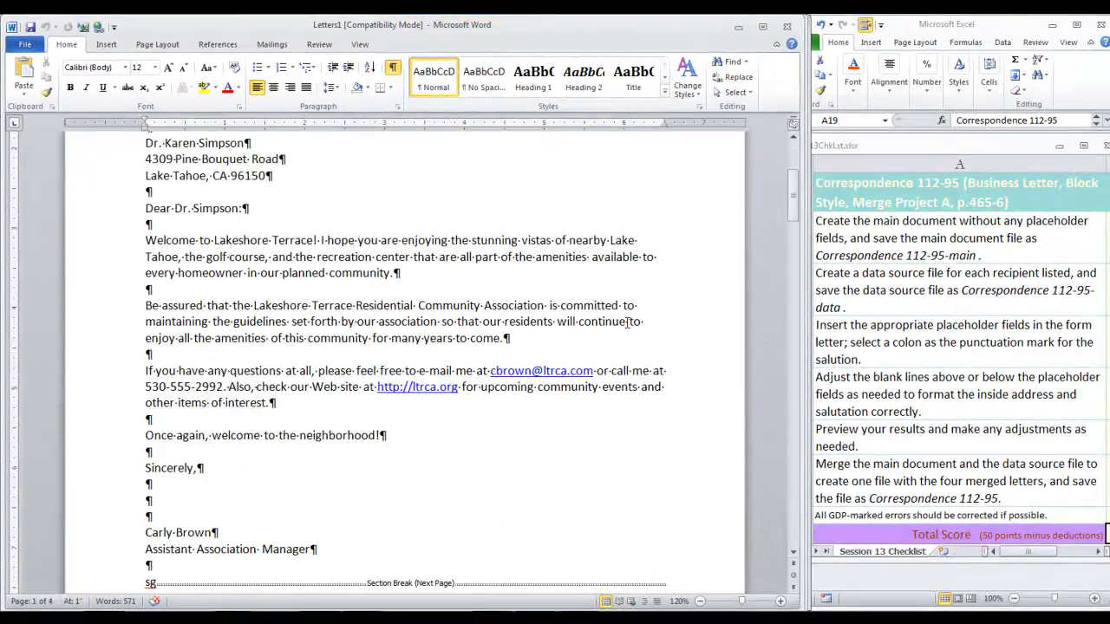
{"action": "scroll", "coordinate": [627, 323], "scroll_direction": "down", "scroll_amount": 2}
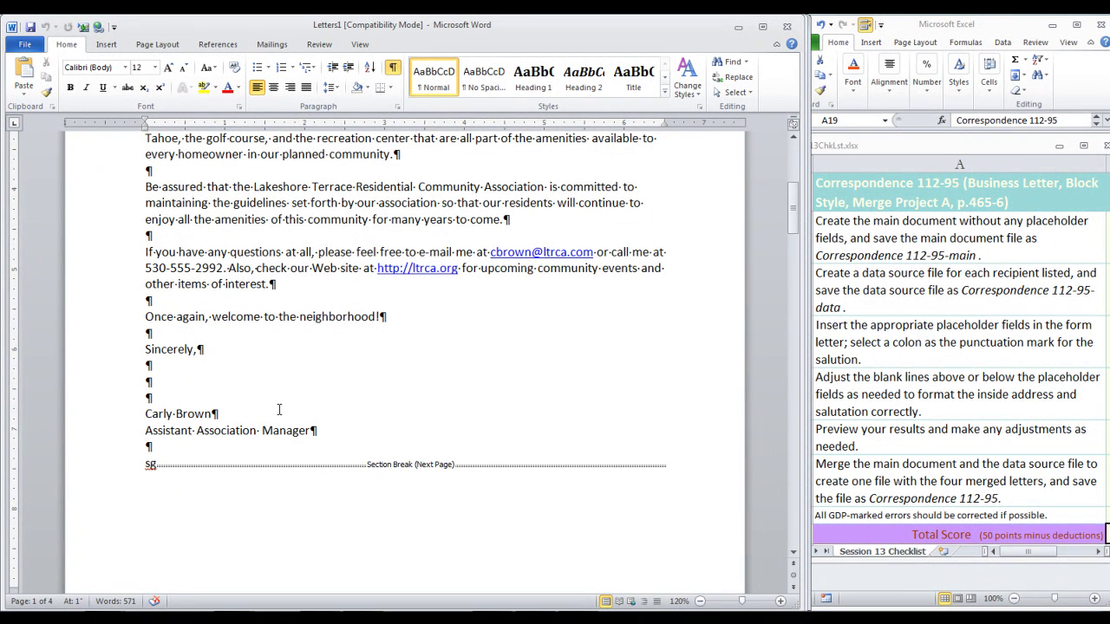
{"action": "scroll", "coordinate": [577, 473], "scroll_direction": "down", "scroll_amount": 14}
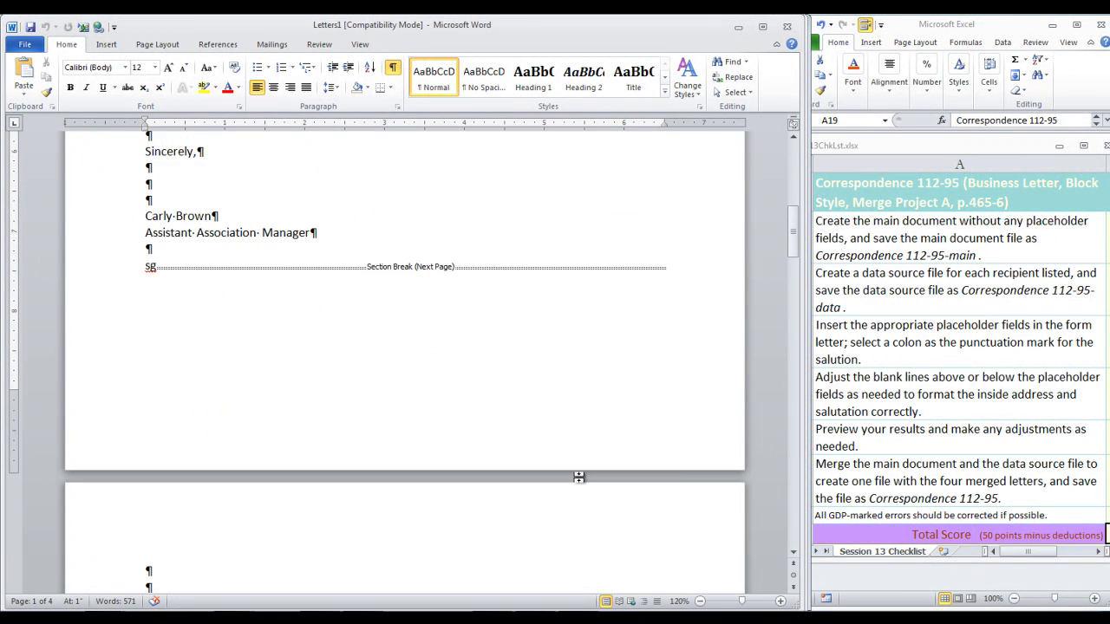
{"action": "scroll", "coordinate": [577, 477], "scroll_direction": "down", "scroll_amount": 15}
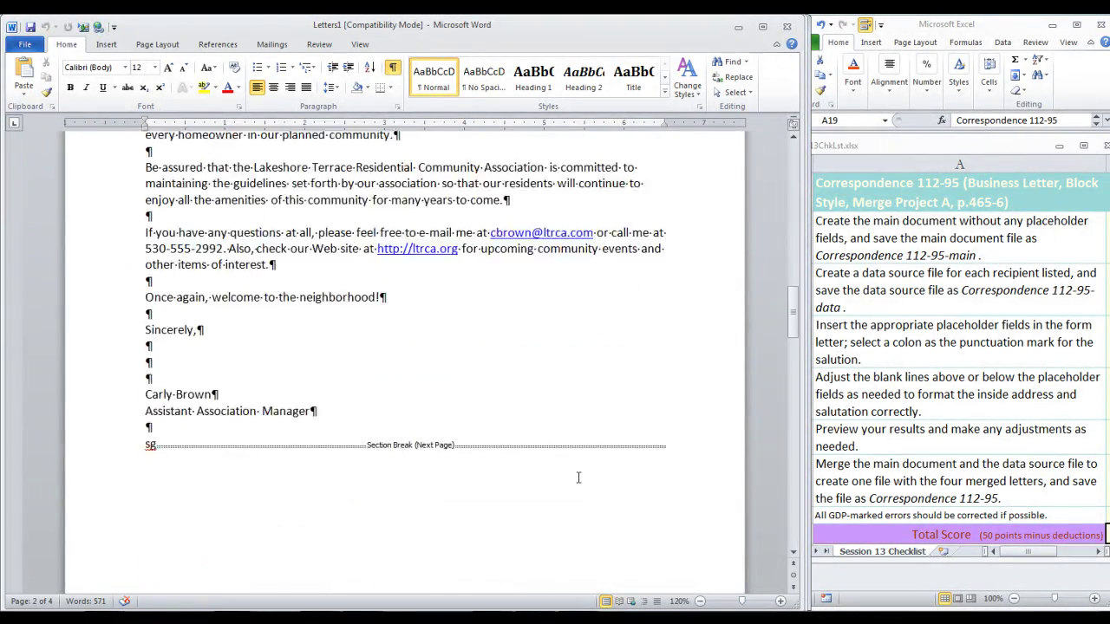
{"action": "scroll", "coordinate": [578, 477], "scroll_direction": "up", "scroll_amount": 15}
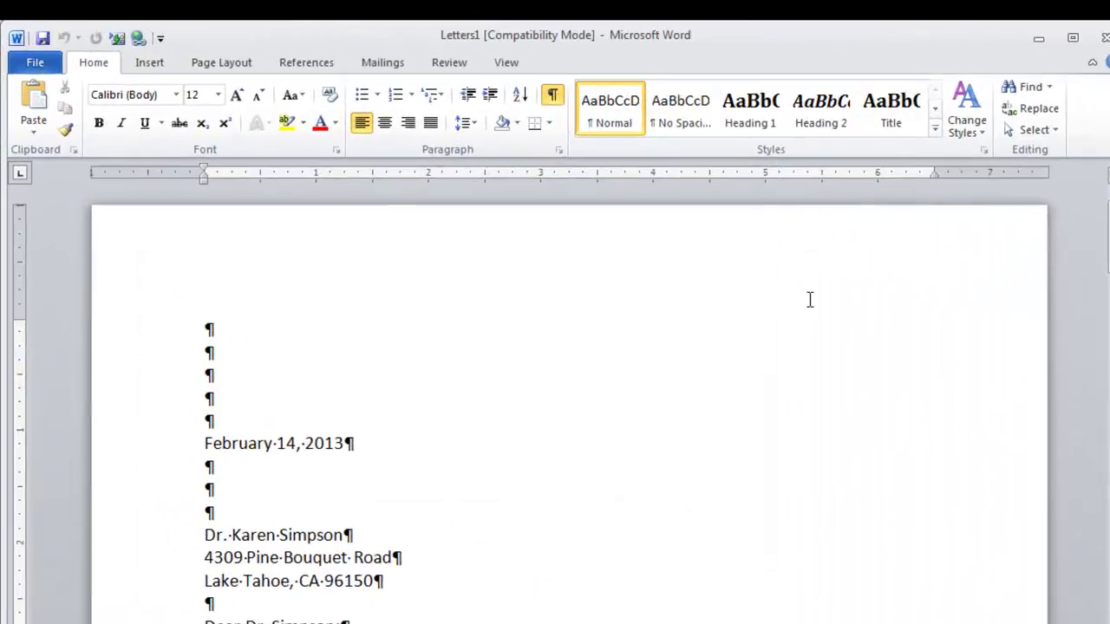
Step: Save the merged letters as a new file named Correspondence 112-95
{"action": "key", "text": "ctrl+s"}
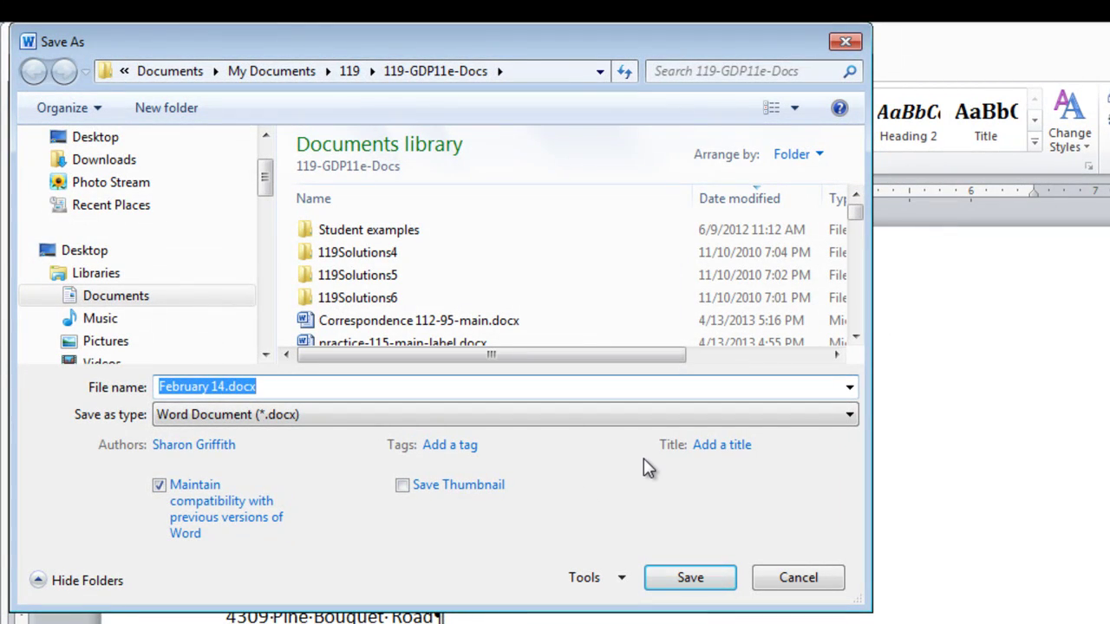
{"action": "type", "text": "C"}
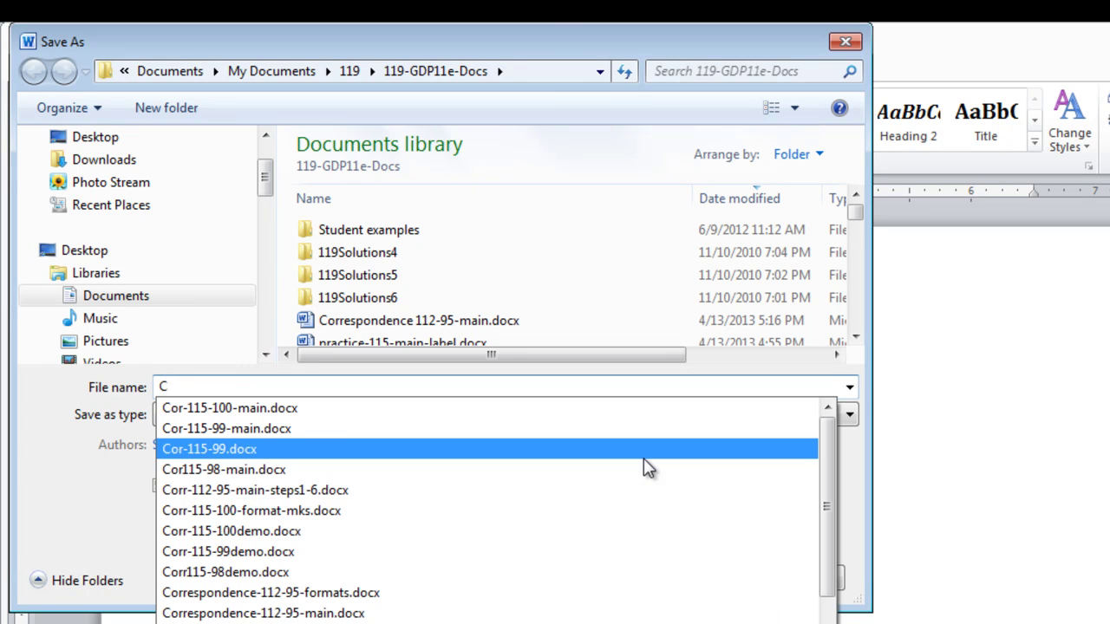
{"action": "type", "text": "orres"}
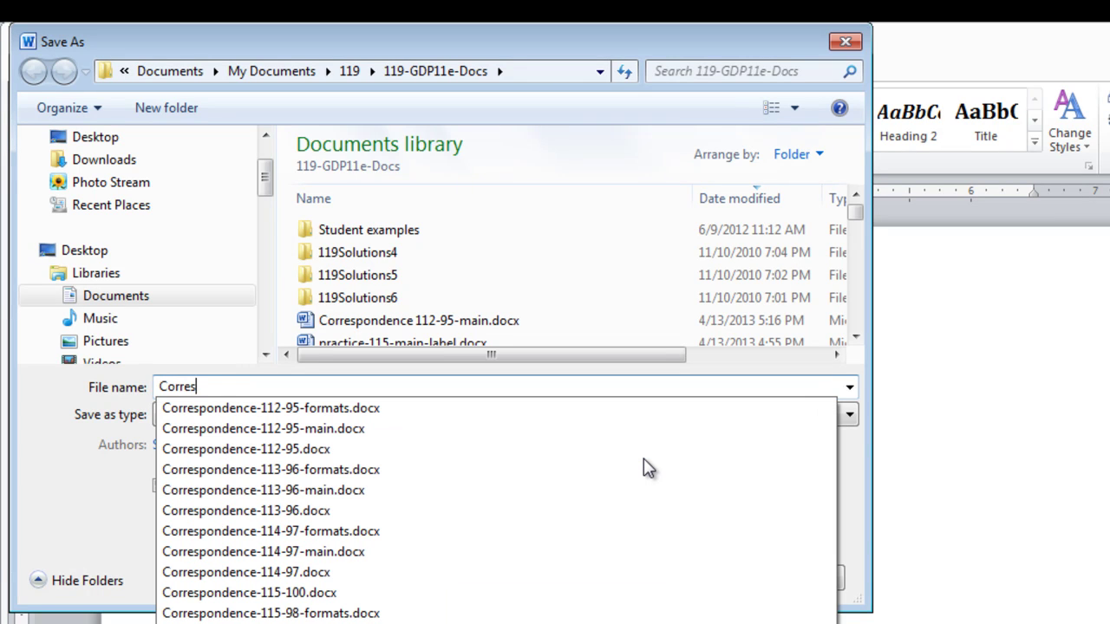
{"action": "type", "text": "pondence 112-95"}
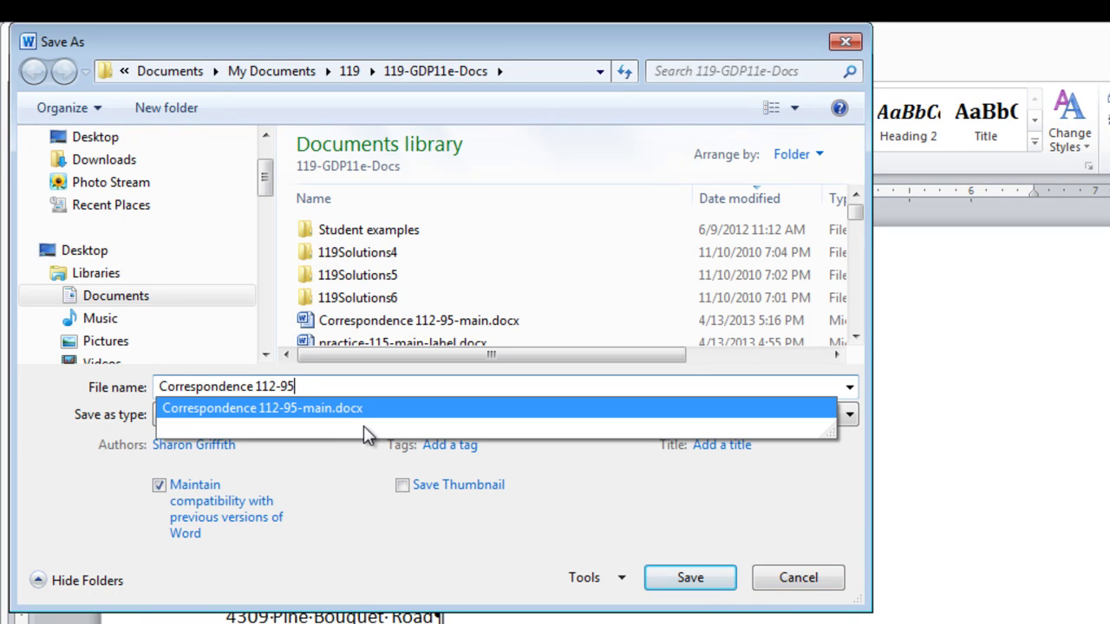
{"action": "left_click", "coordinate": [483, 562]}
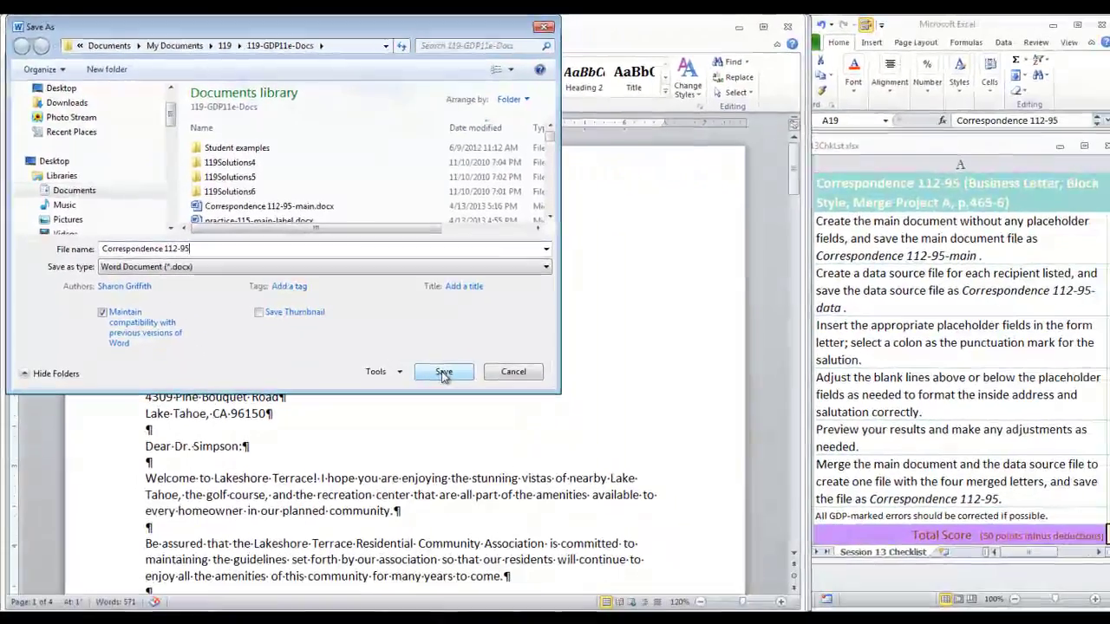
{"action": "left_click", "coordinate": [690, 580]}
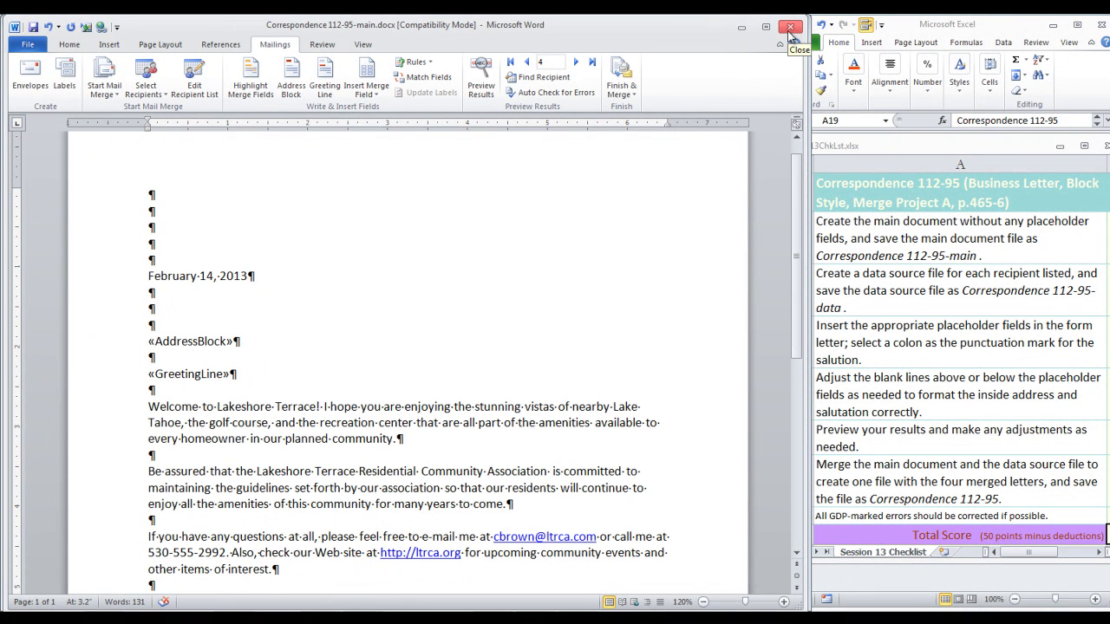
Step: Close the main merge document, saving its changes, and pick a file to upload in GDP
{"action": "left_click", "coordinate": [790, 28]}
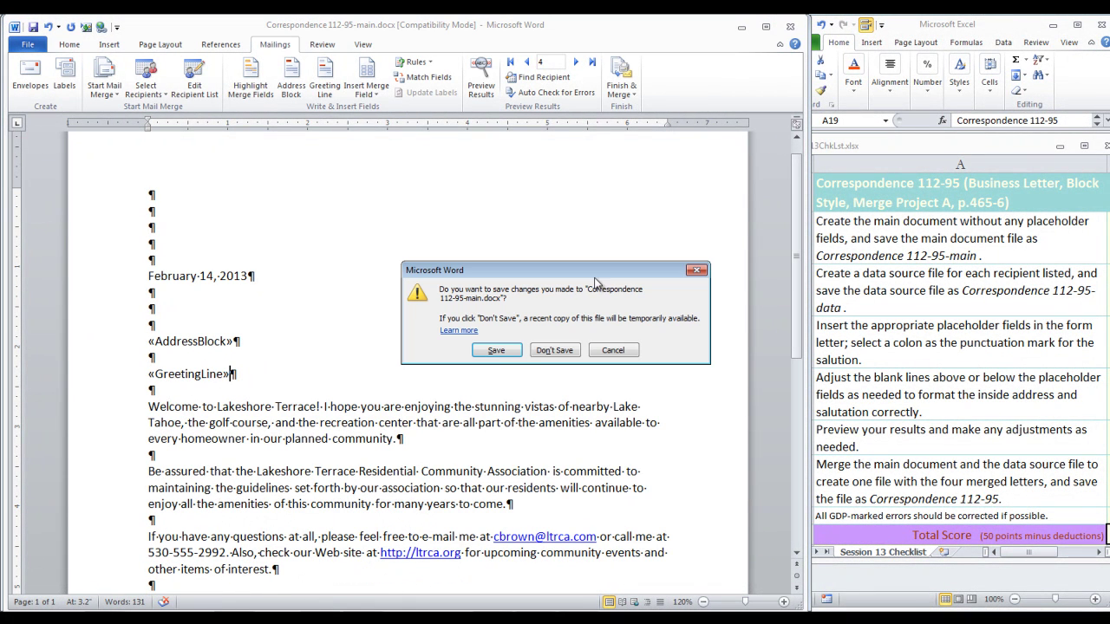
{"action": "left_click", "coordinate": [511, 354]}
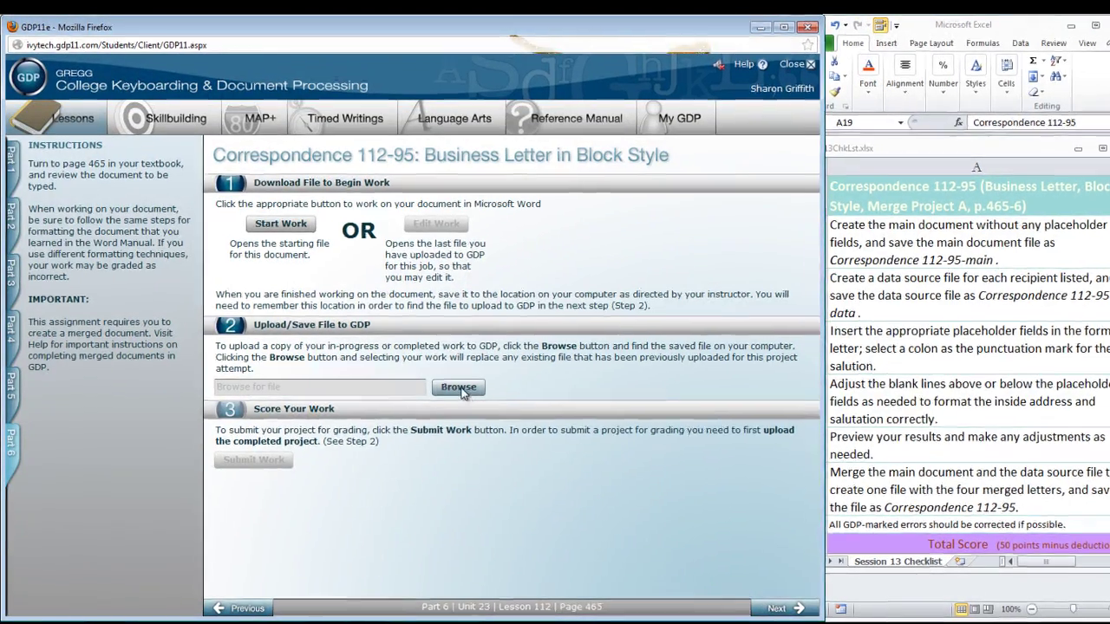
{"action": "left_click", "coordinate": [451, 381]}
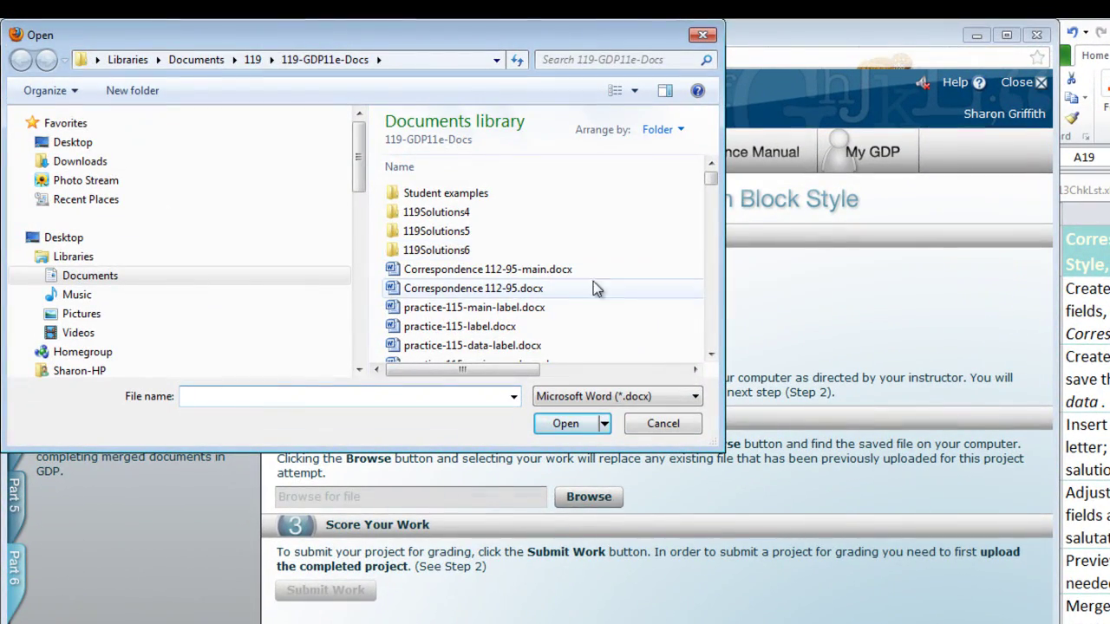
Step: Upload Correspondence 112-95.docx to GDP and submit it for scoring
{"action": "left_click", "coordinate": [510, 297]}
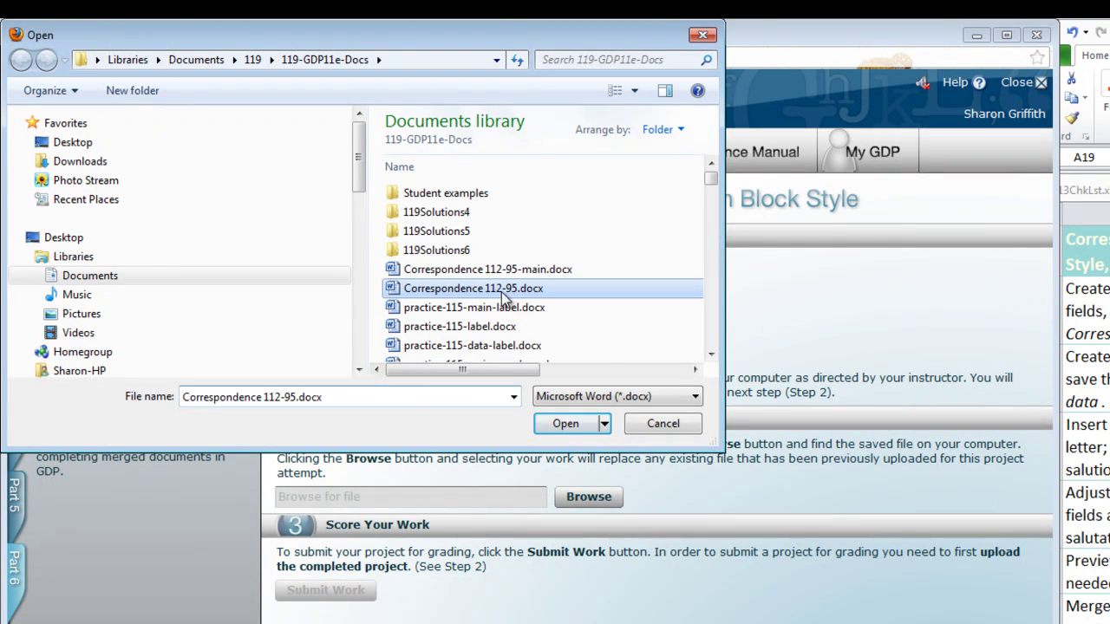
{"action": "left_click", "coordinate": [559, 427]}
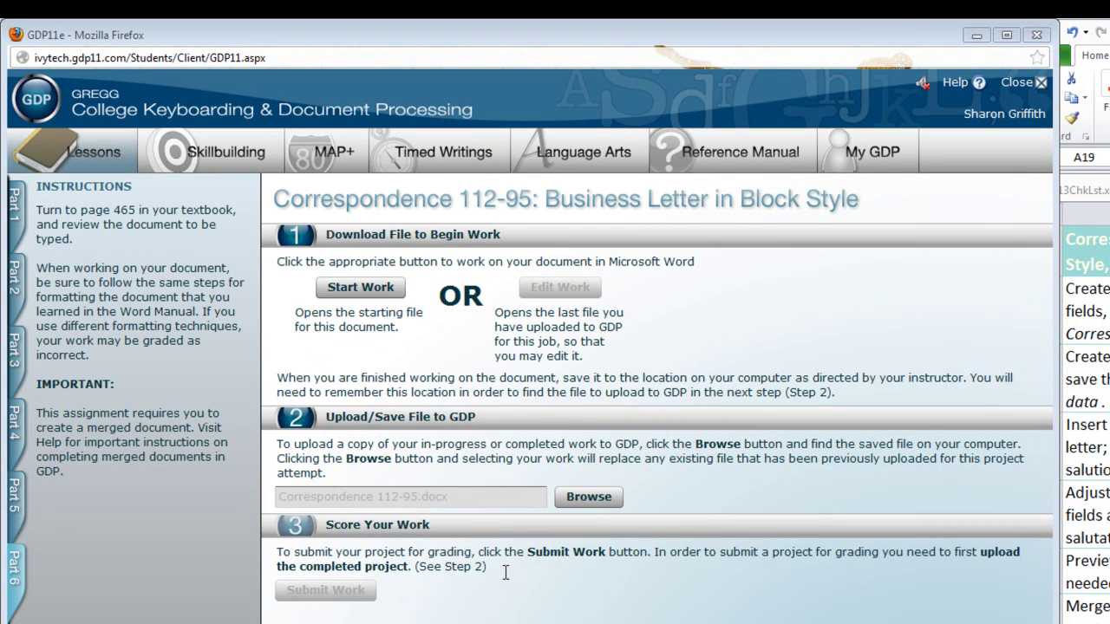
{"action": "left_click", "coordinate": [353, 596]}
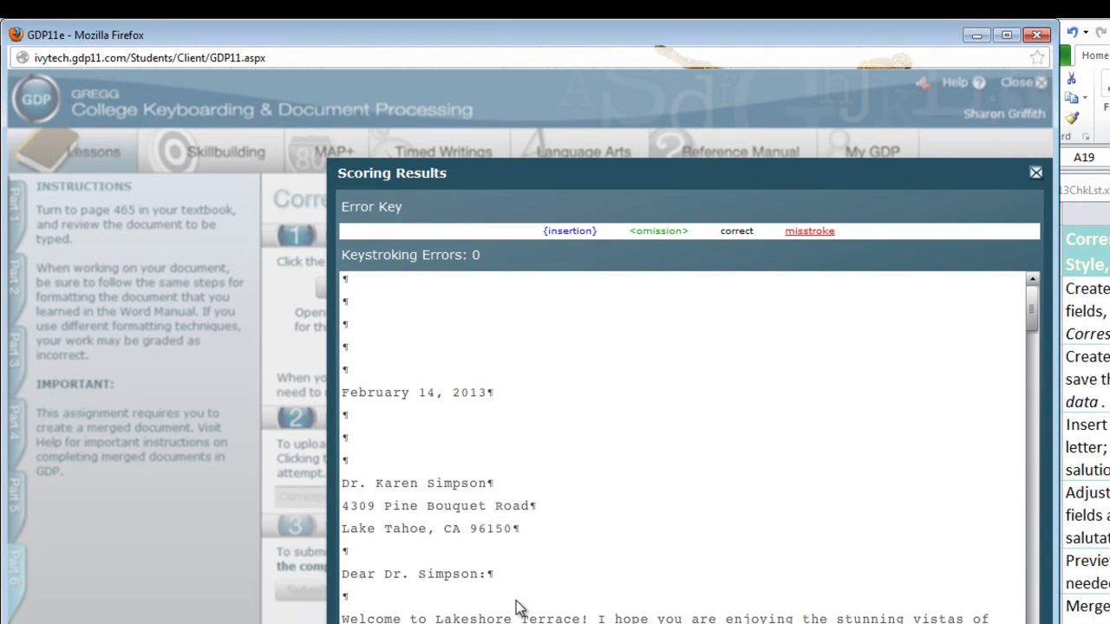
Step: Scroll through the Scoring Results, which report 0 keystroking errors
{"action": "scroll", "coordinate": [491, 287], "scroll_direction": "down", "scroll_amount": 10}
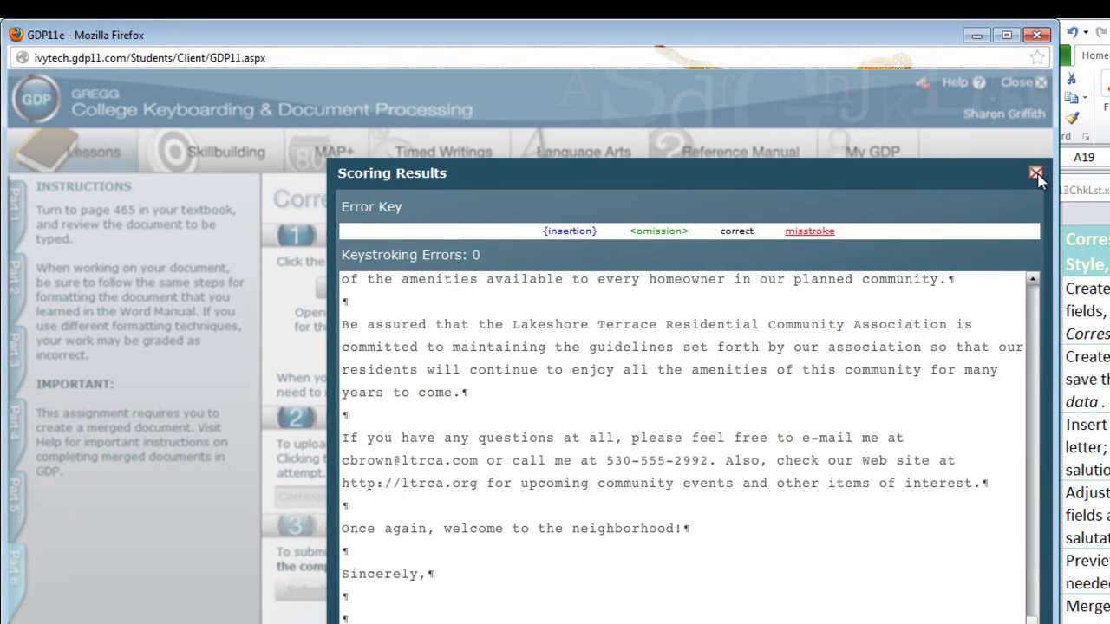
{"action": "left_click", "coordinate": [1036, 174]}
{"action": "mouse_move", "coordinate": [1032, 580]}
{"action": "left_mouse_down"}
{"action": "mouse_move", "coordinate": [1032, 513]}
{"action": "mouse_move", "coordinate": [1029, 538]}
{"action": "left_mouse_up"}
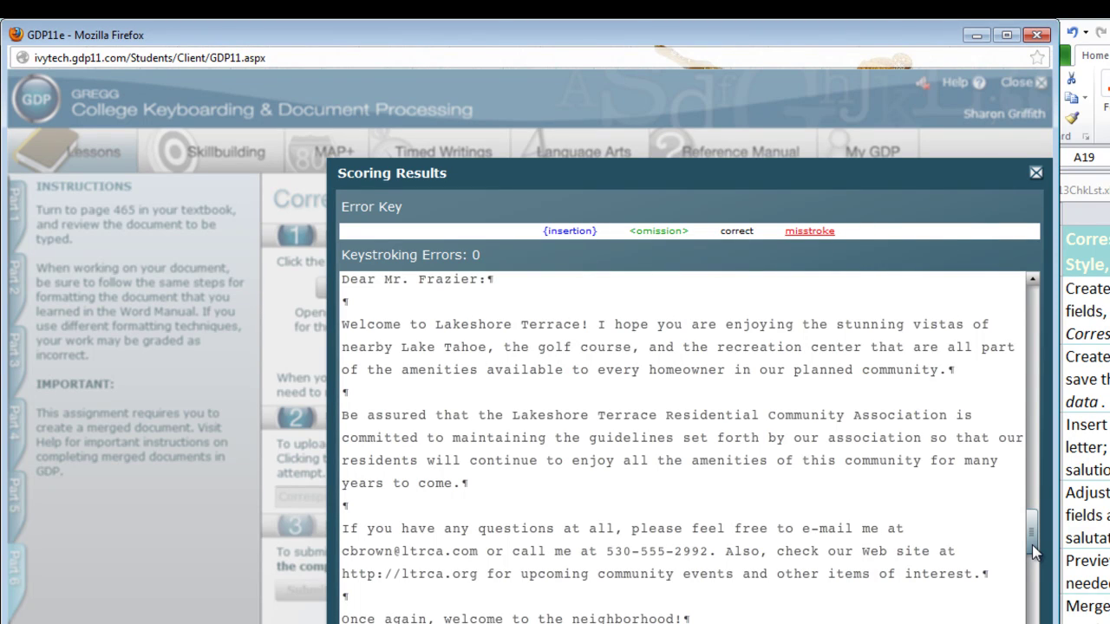
{"action": "left_click_drag", "start_coordinate": [1032, 544], "coordinate": [1015, 199]}
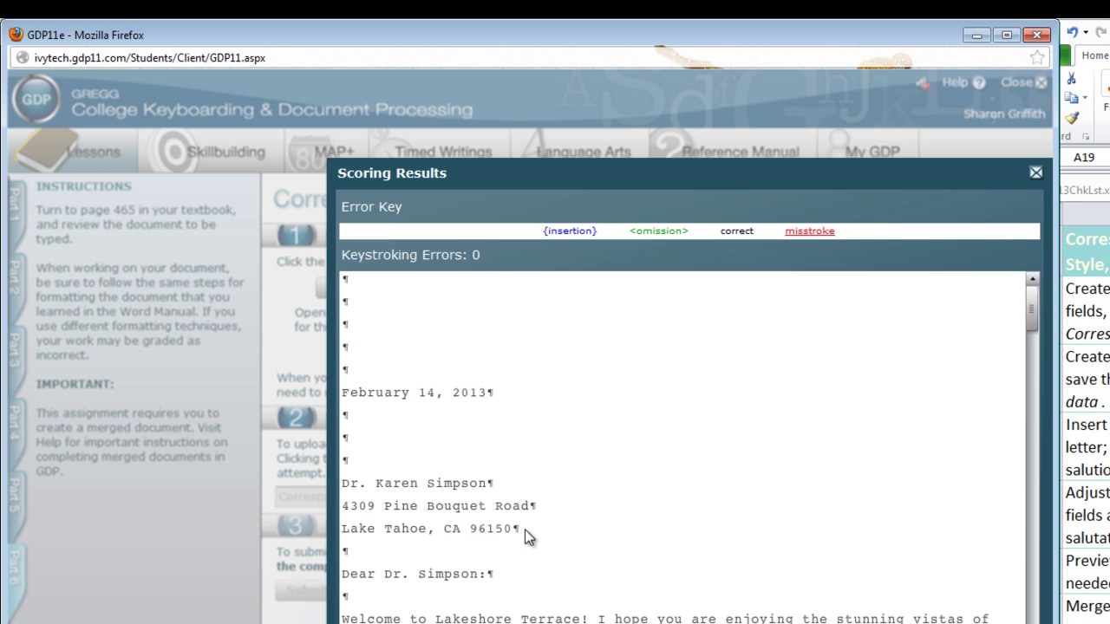
Step: Close GDP's Scoring Results and scroll the Session 13 Checklist to the Correspondence 115-98 to 115-100 tasks
{"action": "left_click", "coordinate": [1036, 172]}
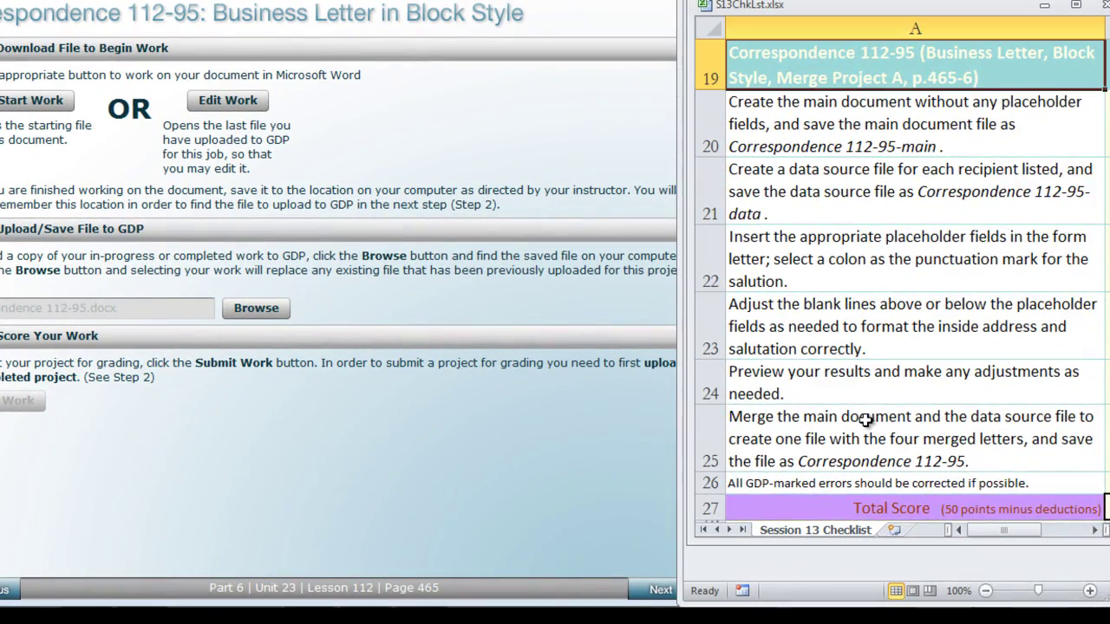
{"action": "scroll", "coordinate": [865, 420], "scroll_direction": "down", "scroll_amount": 3}
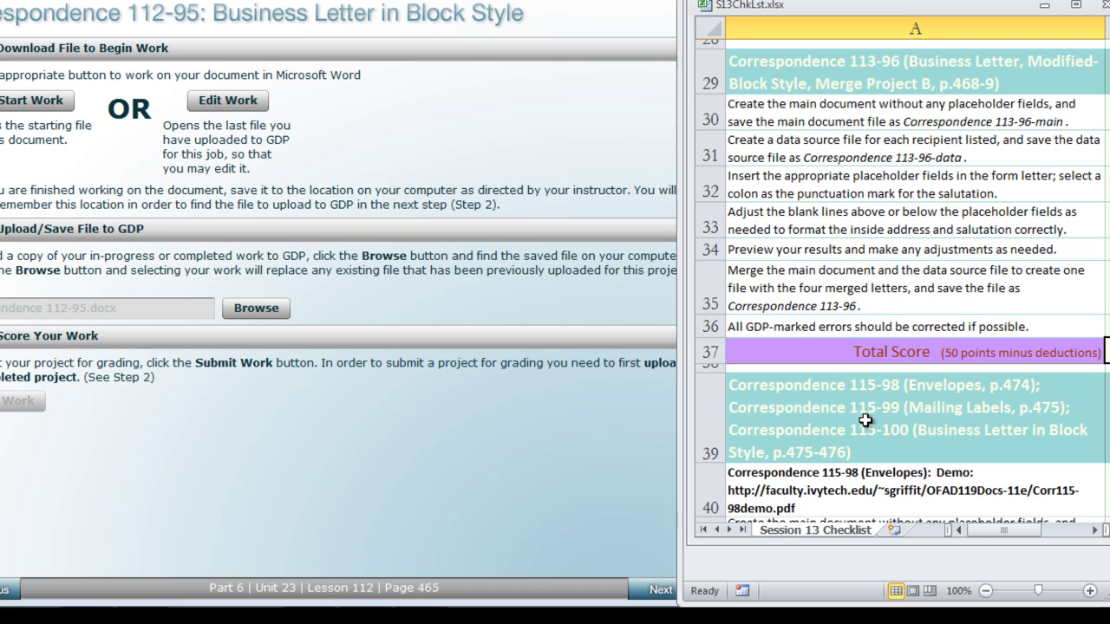
{"action": "scroll", "coordinate": [866, 420], "scroll_direction": "down", "scroll_amount": 3}
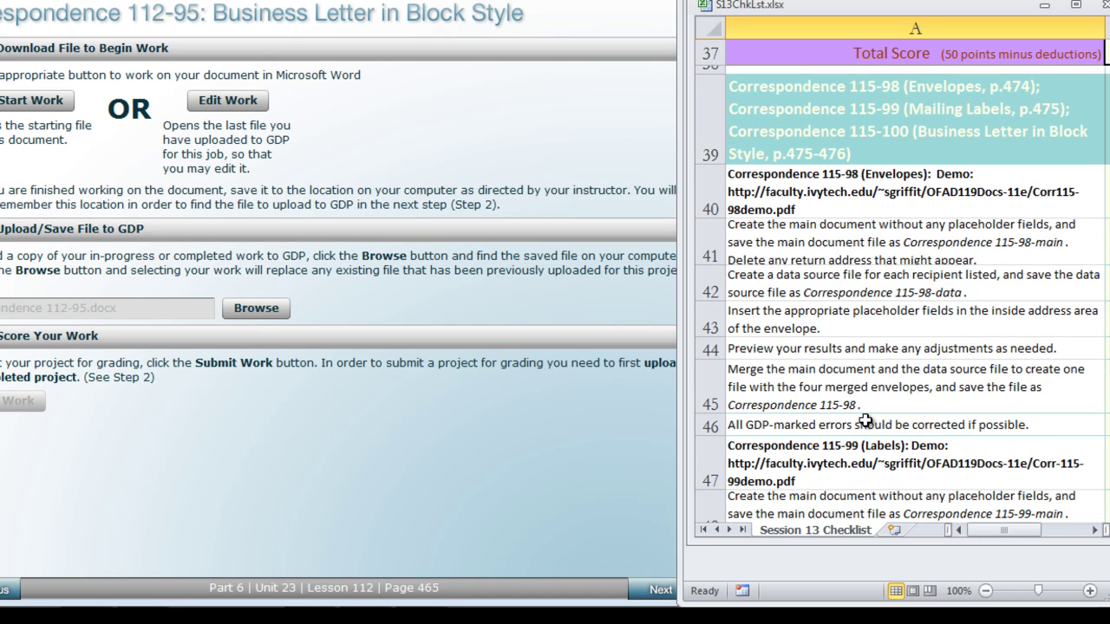